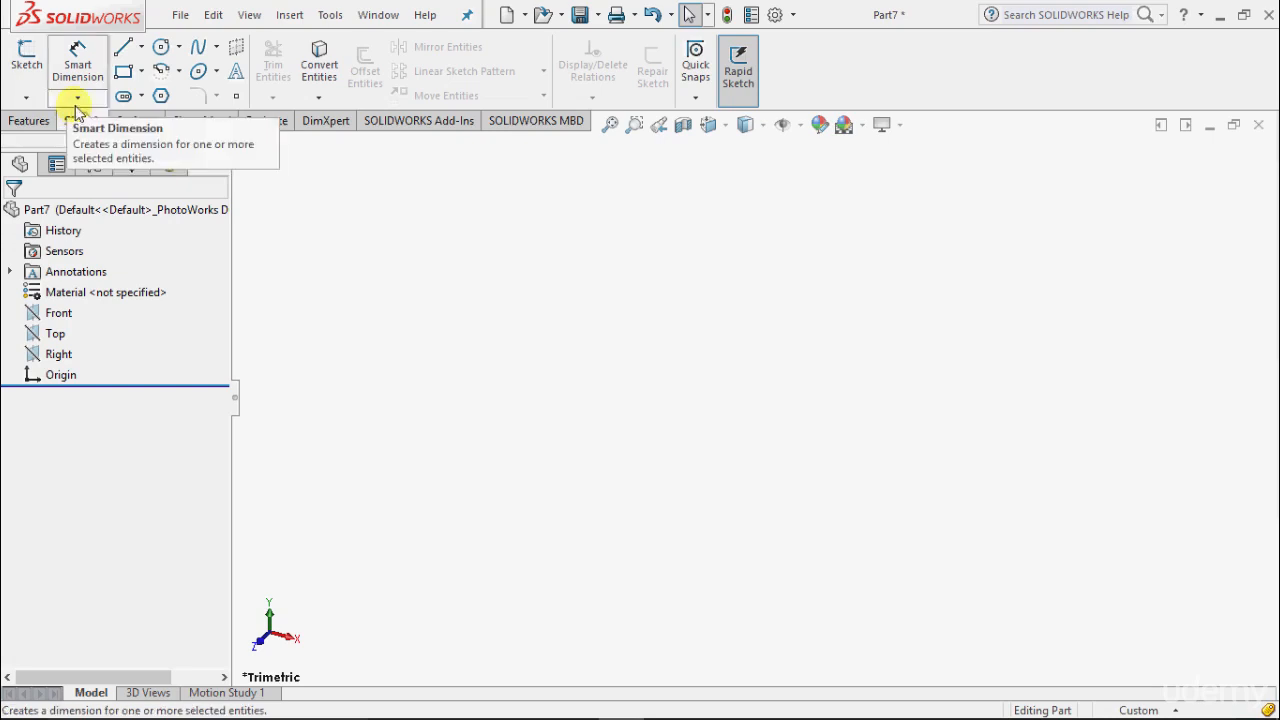
# Step: Expand the Sketch dropdown to show the Sketch and 3D Sketch options in Part7
pyautogui.click(78, 101)
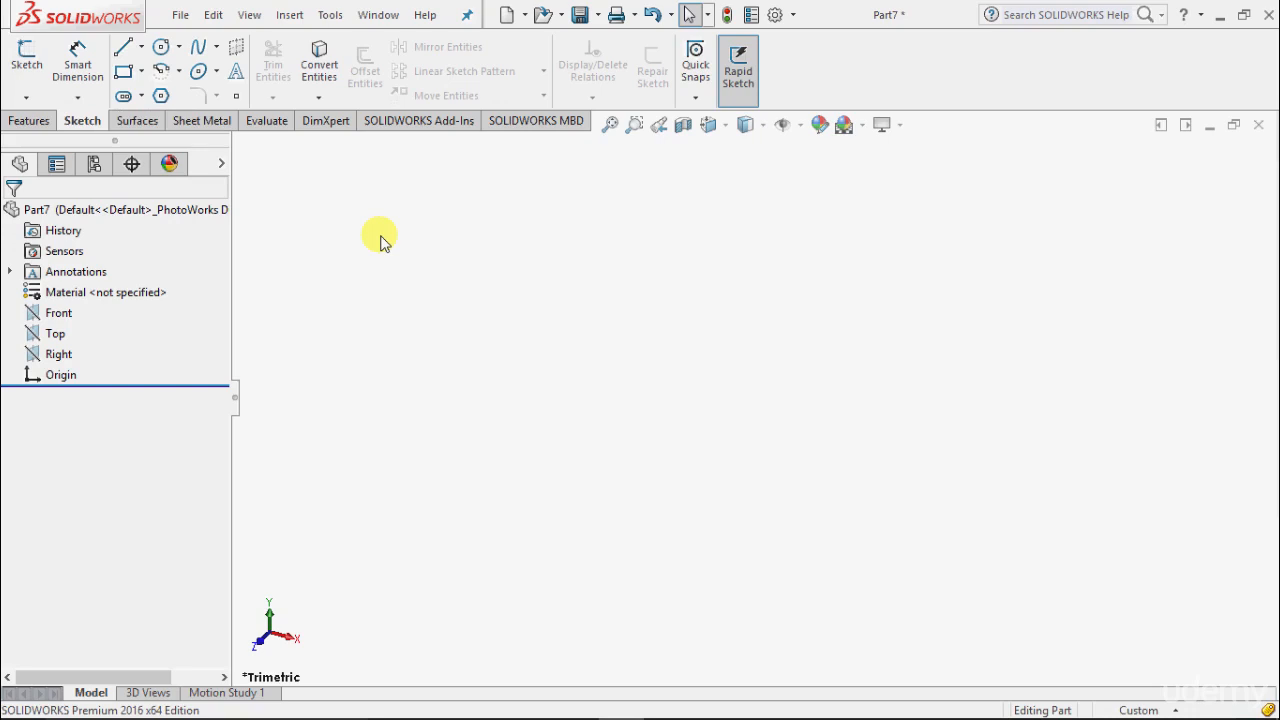
pyautogui.click(26, 97)
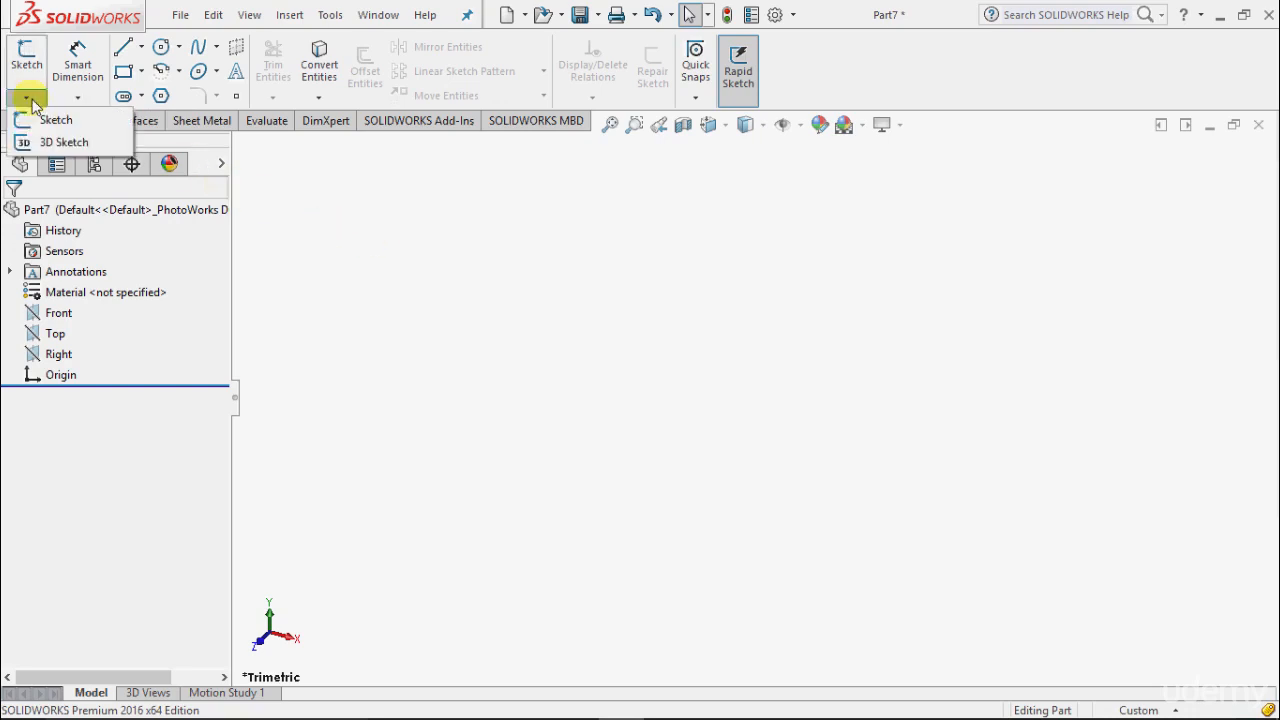
# Step: Start a sketch on the Front plane and draw one vertical line left of the origin
pyautogui.click(68, 125)
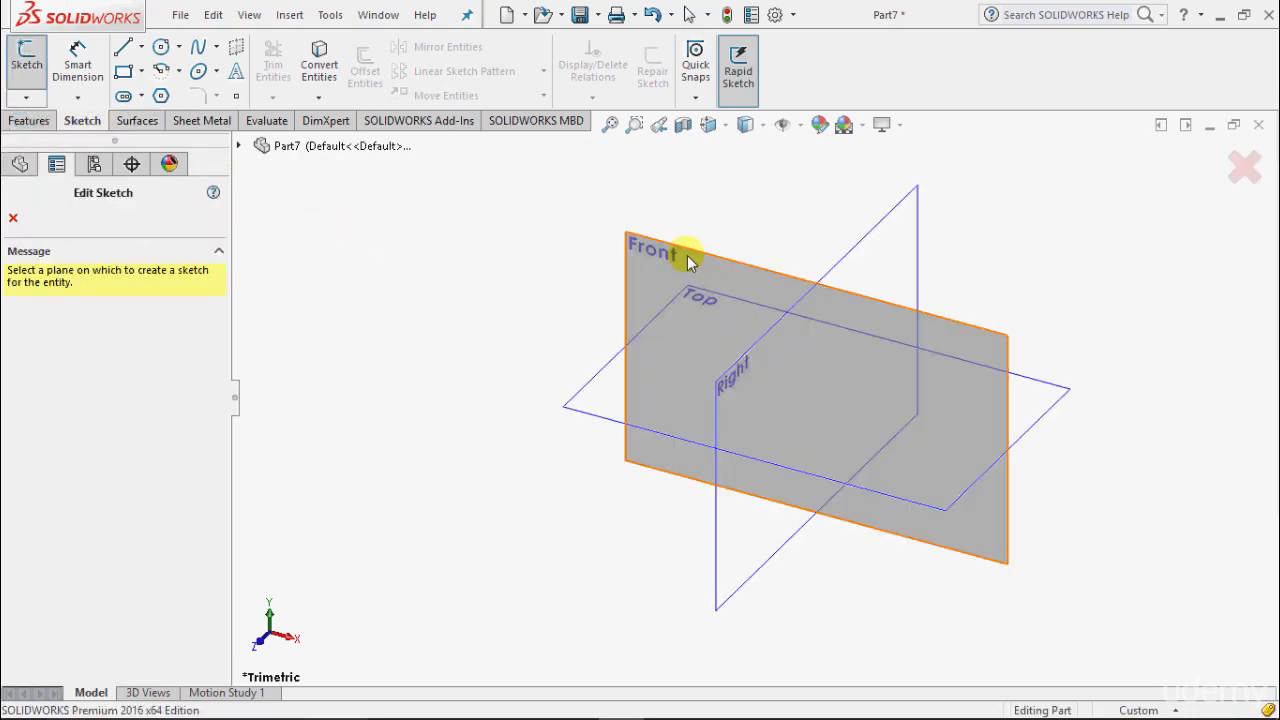
pyautogui.click(687, 256)
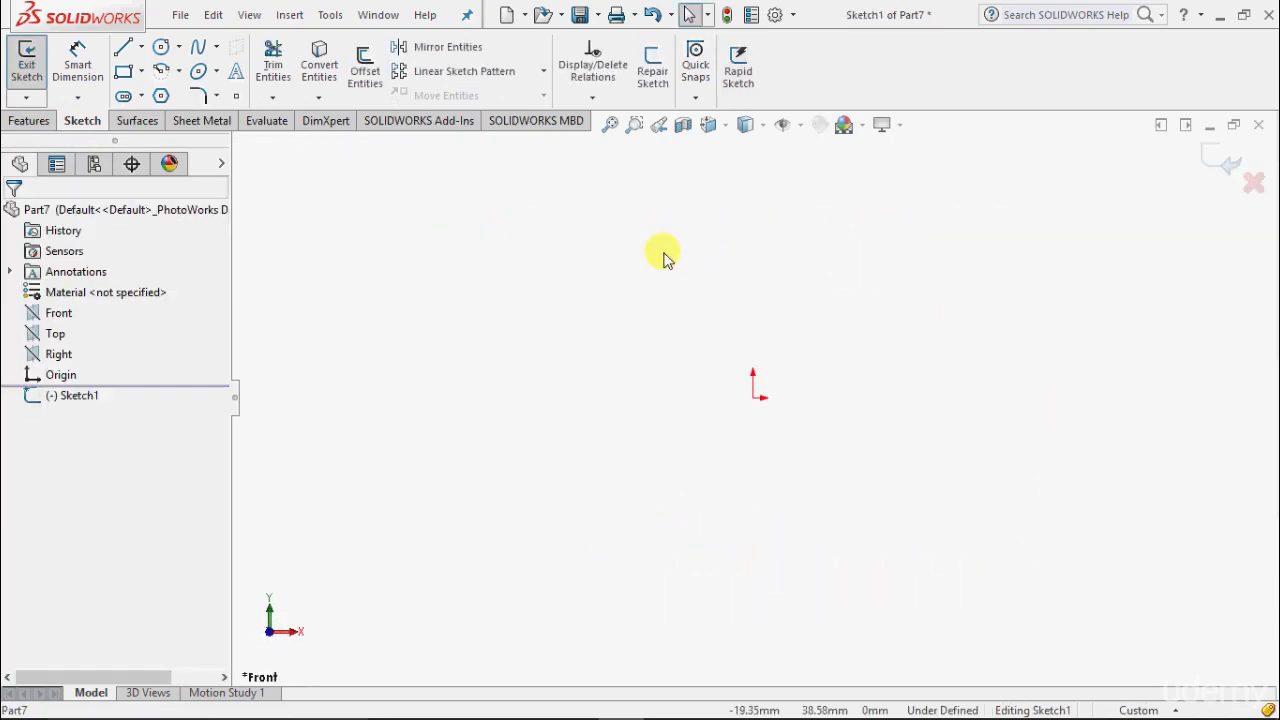
pyautogui.click(141, 47)
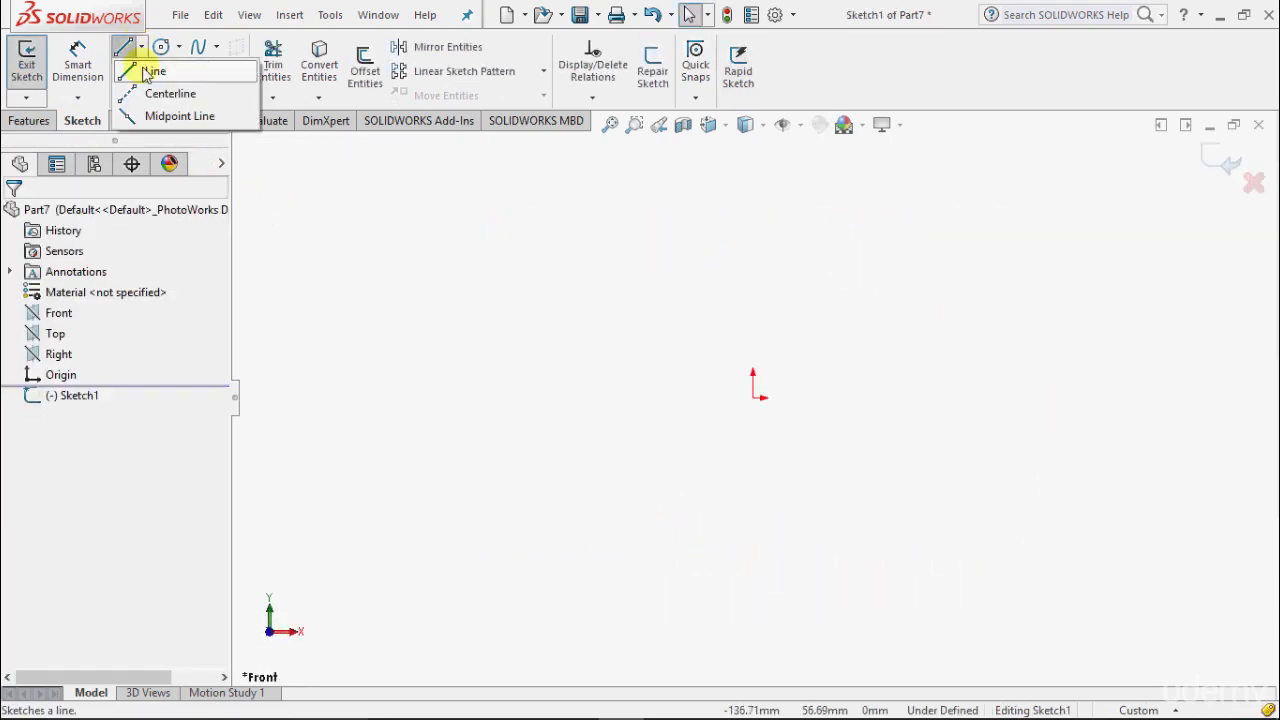
pyautogui.click(147, 73)
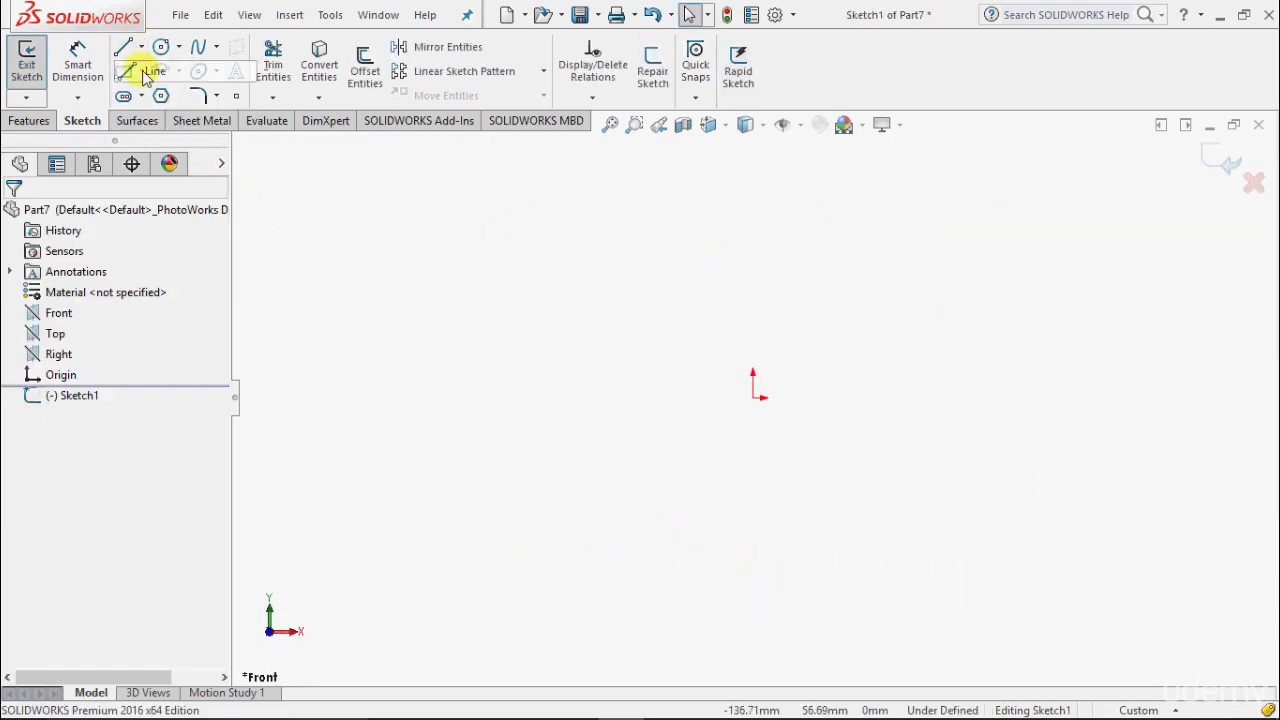
pyautogui.click(441, 500)
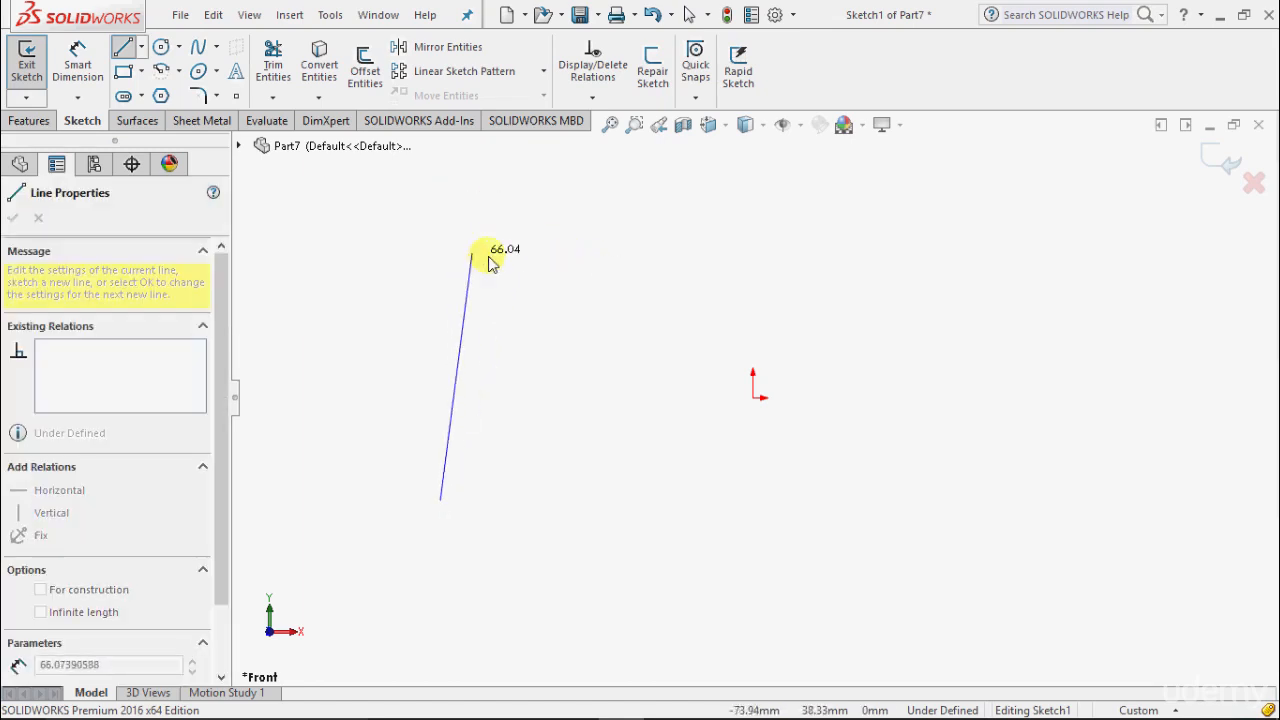
pyautogui.click(441, 253)
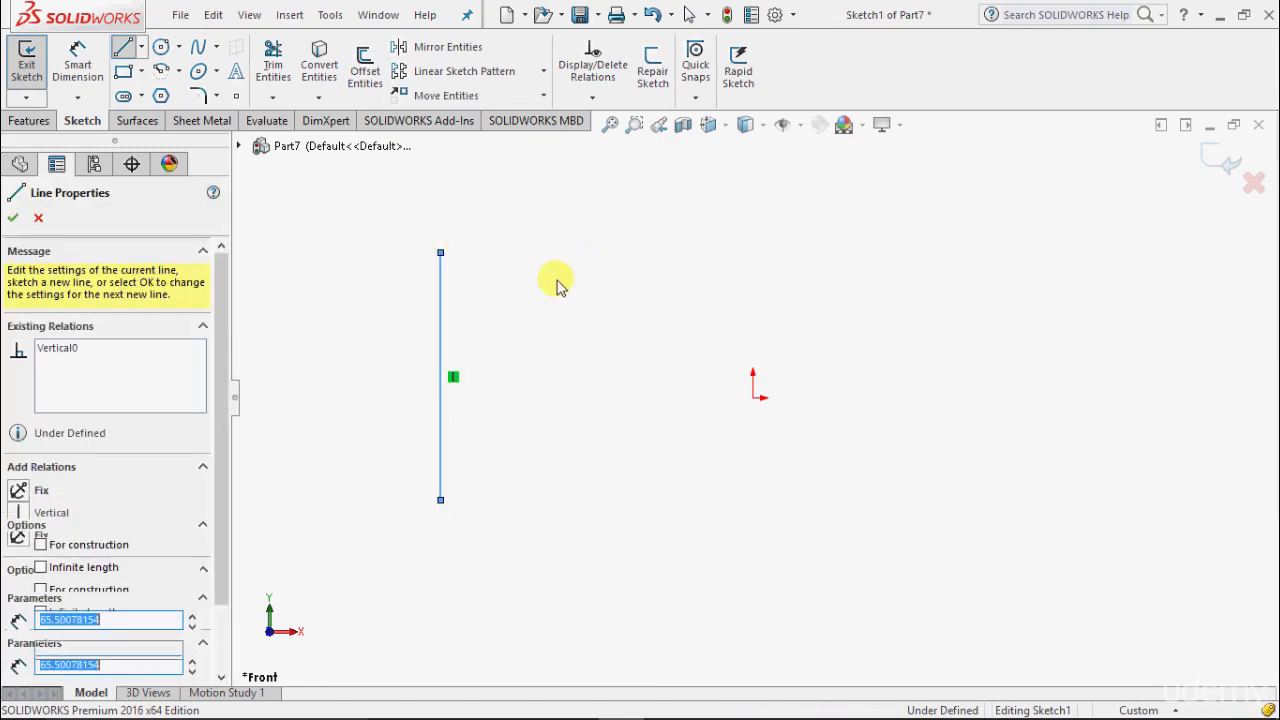
pyautogui.press('Escape')
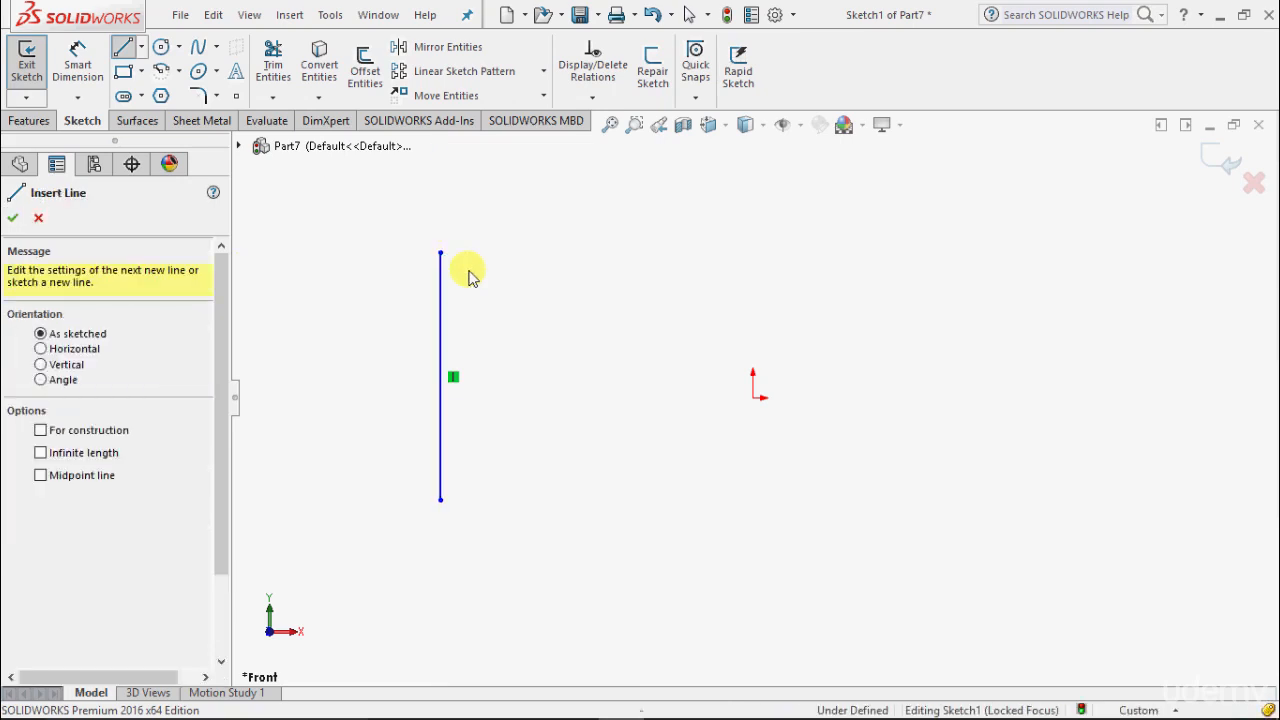
# Step: End line drawing and choose Vertical Dimension from the Smart Dimension list
pyautogui.click(13, 217)
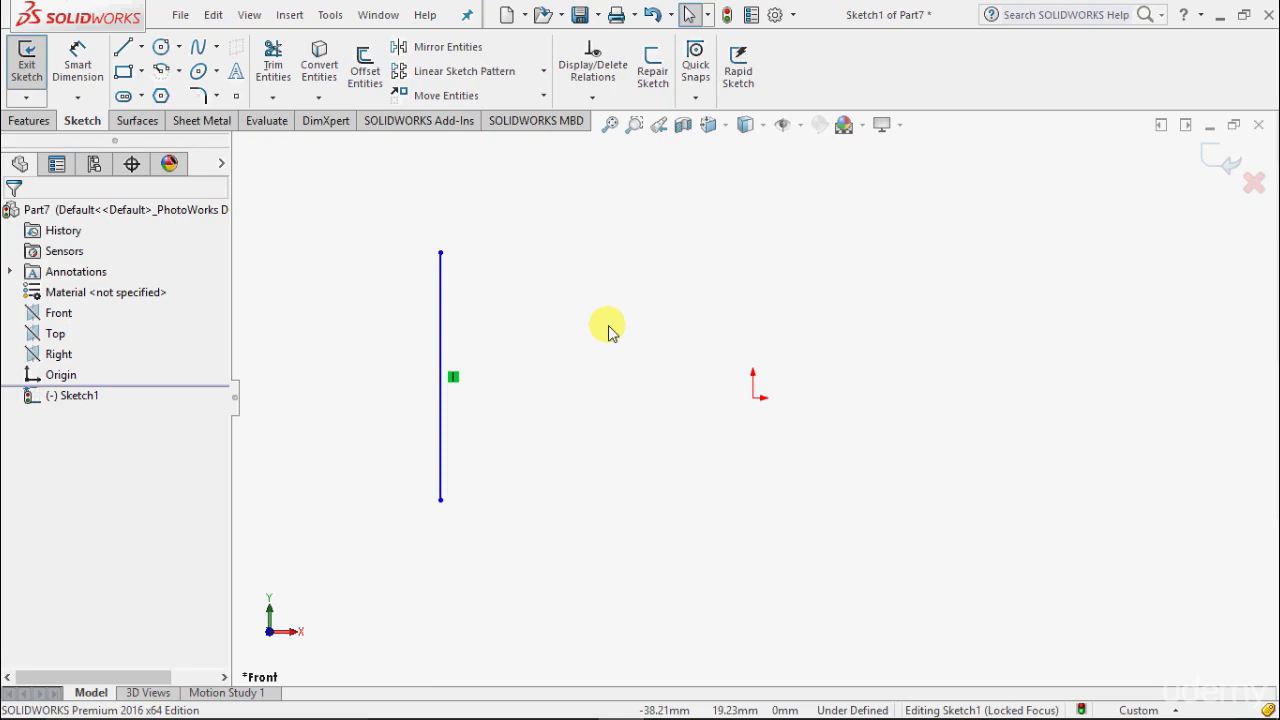
pyautogui.click(78, 98)
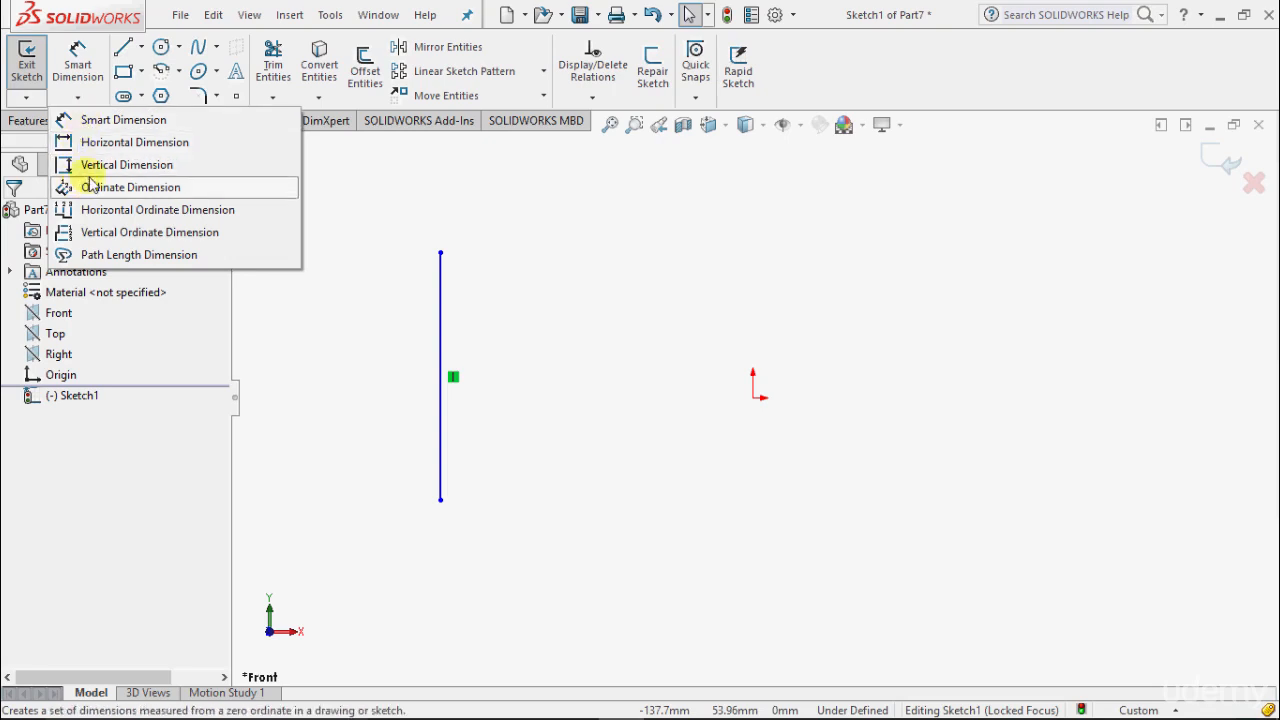
pyautogui.click(109, 166)
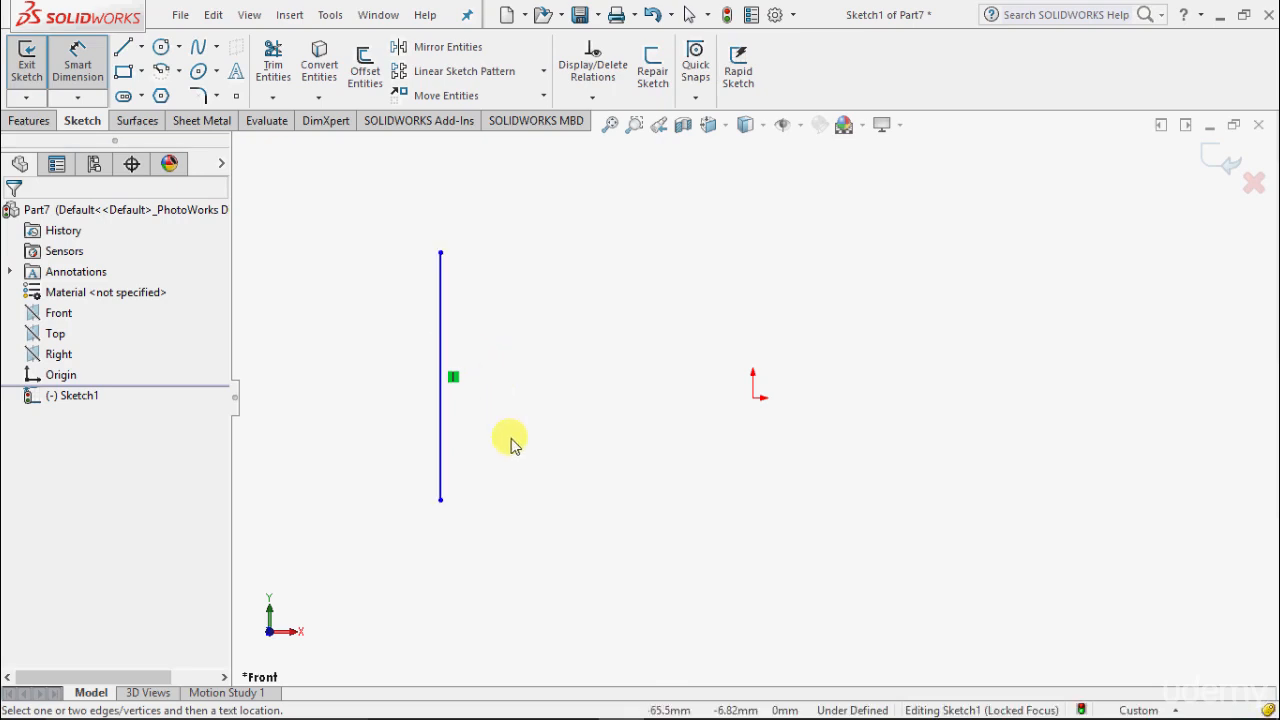
# Step: Dimension the vertical line between its endpoints, placing the 65.50 mm dimension to its right
pyautogui.click(441, 499)
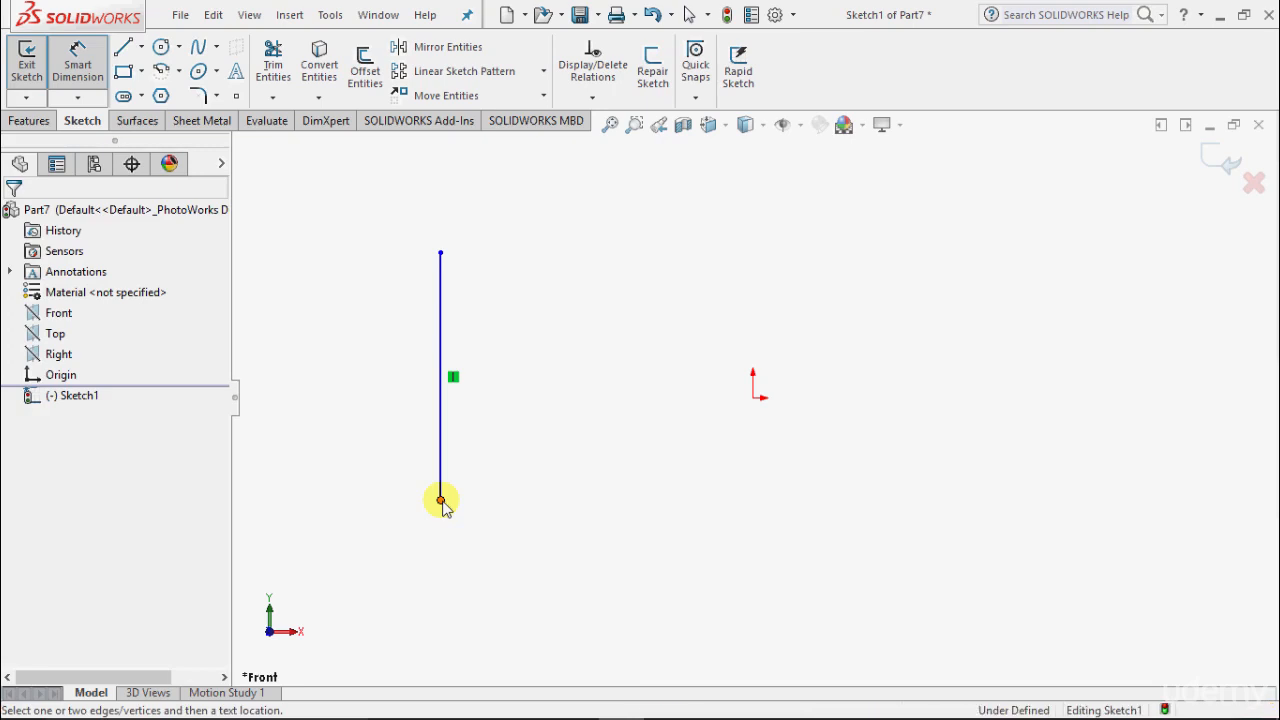
pyautogui.click(441, 253)
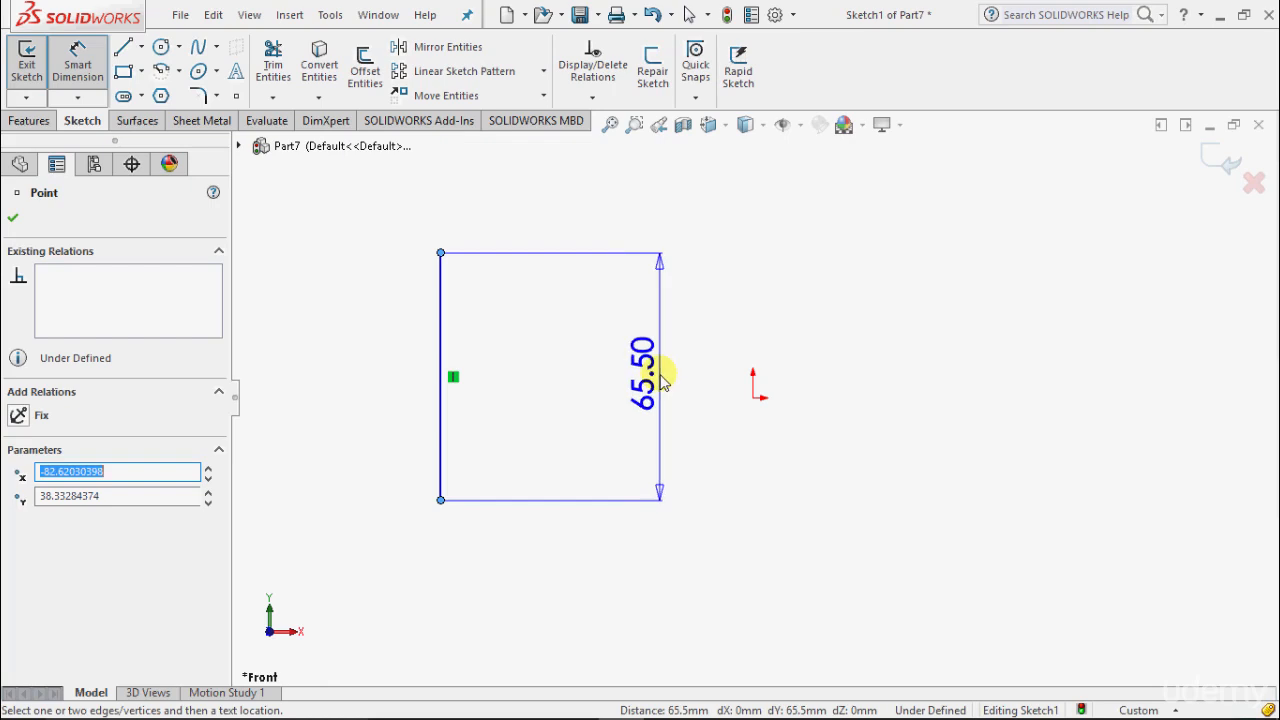
pyautogui.click(660, 378)
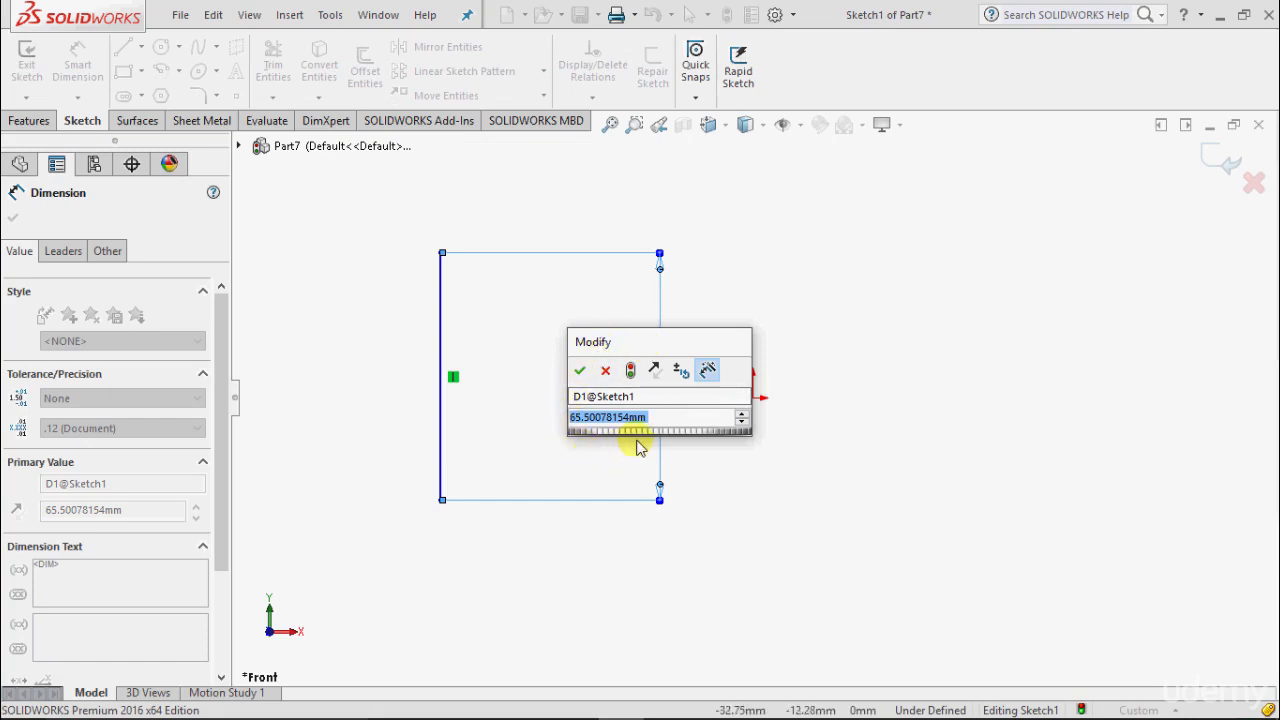
# Step: Try the thumbwheel and spin arrows, then set the vertical line's dimension to 50 mm
pyautogui.click(708, 440)
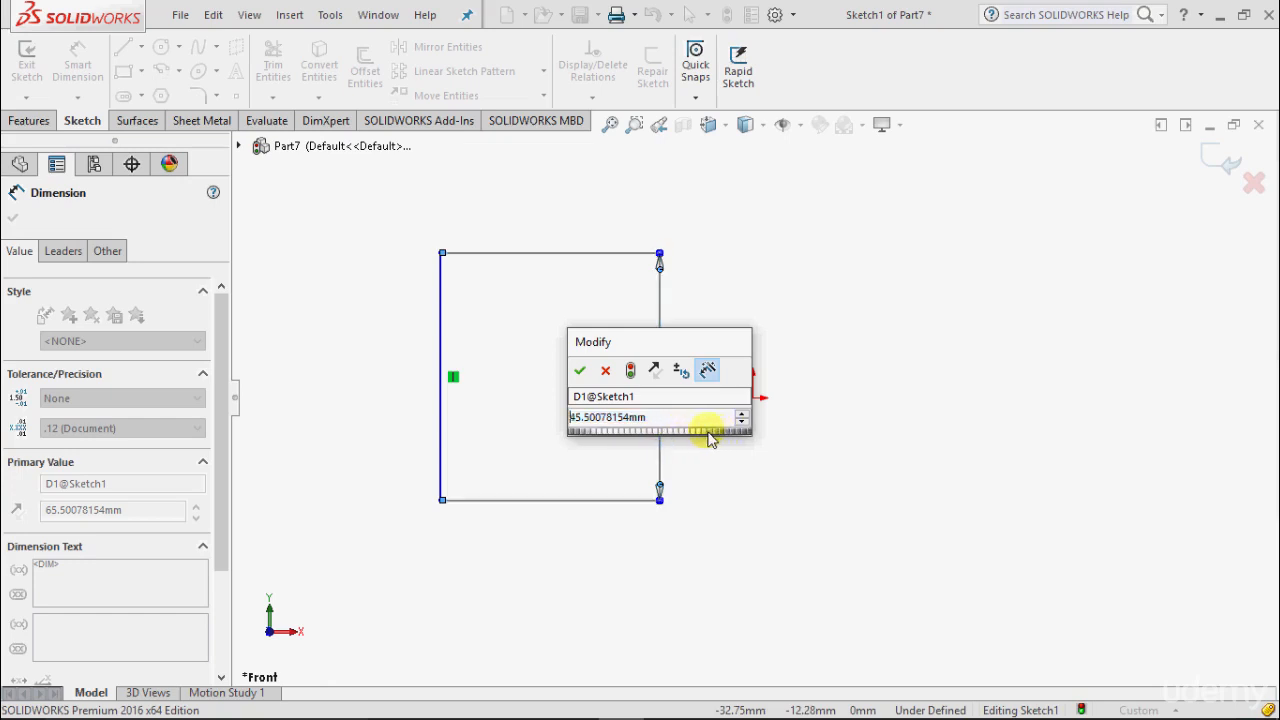
pyautogui.moveTo(708, 440); pyautogui.dragTo(737, 418)
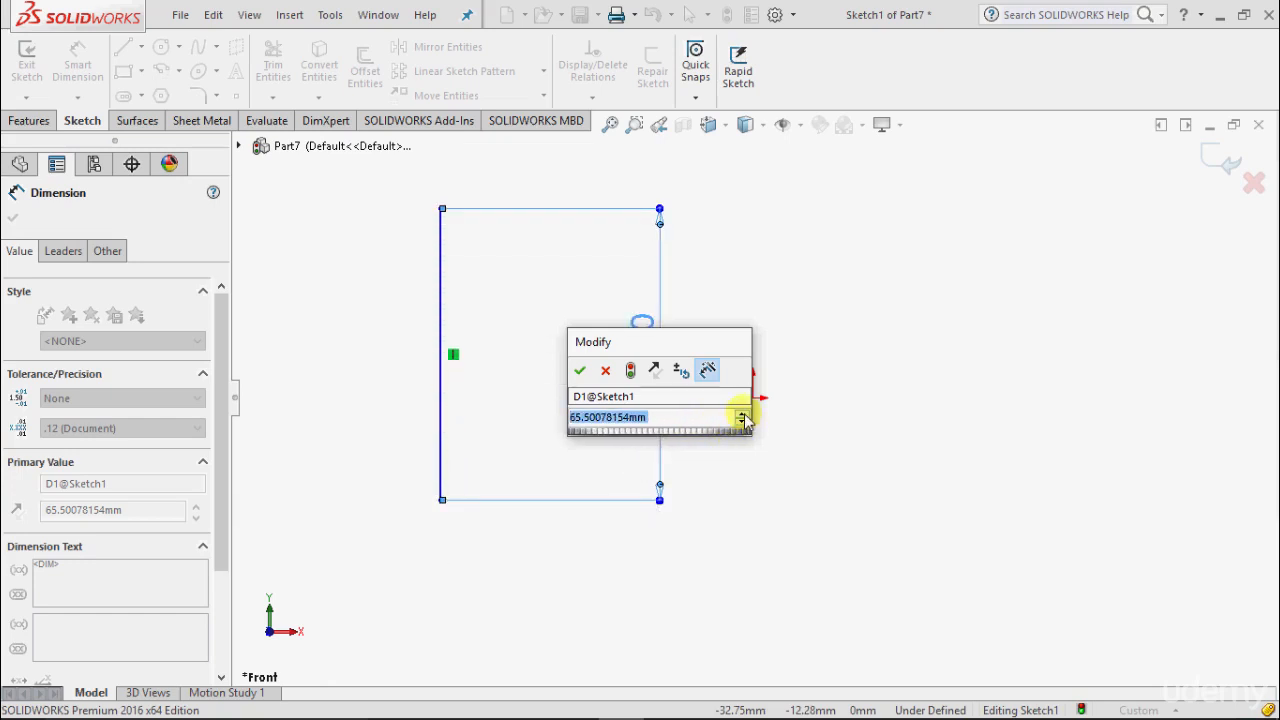
pyautogui.click(742, 414)
pyautogui.click(742, 414)
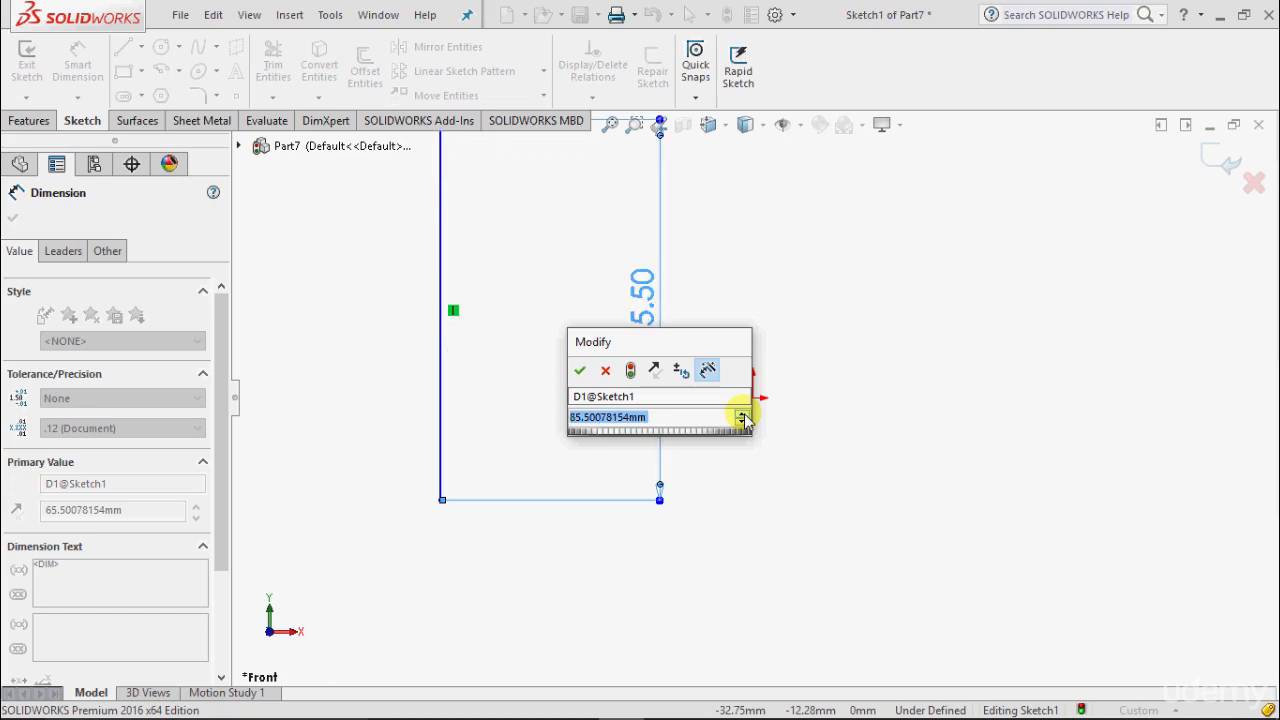
pyautogui.click(742, 423)
pyautogui.click(742, 423)
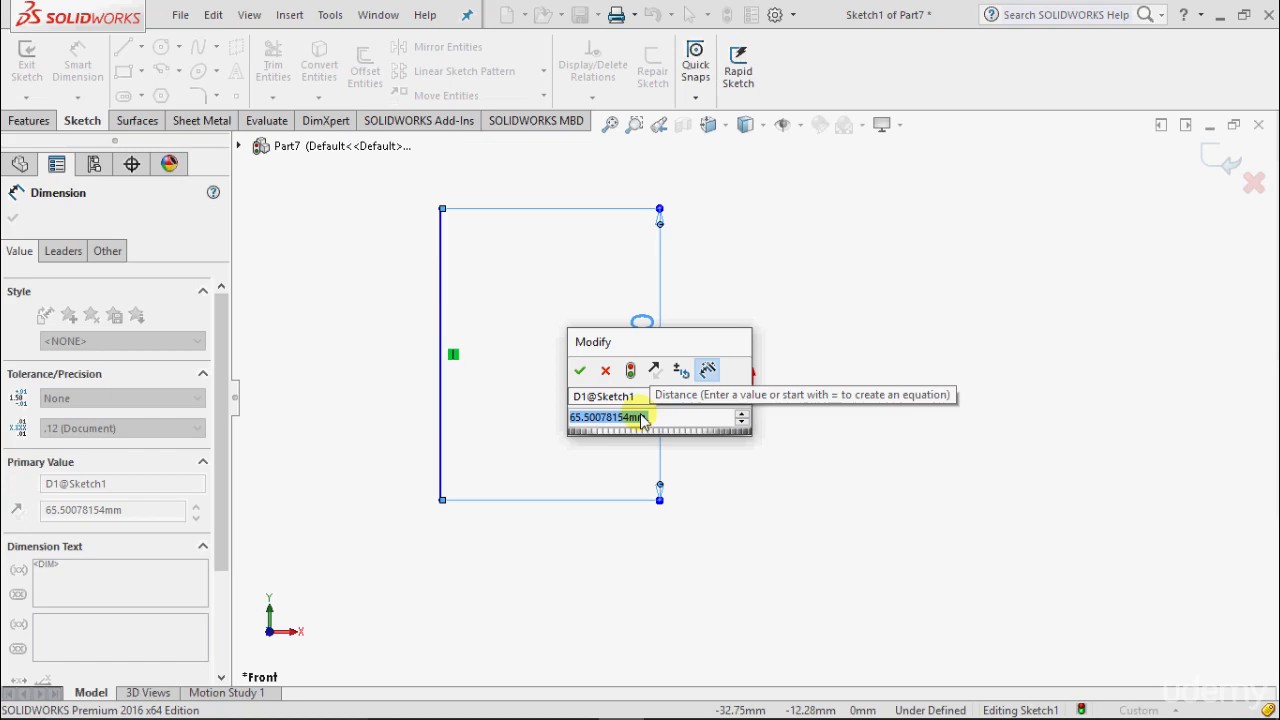
pyautogui.write('50')
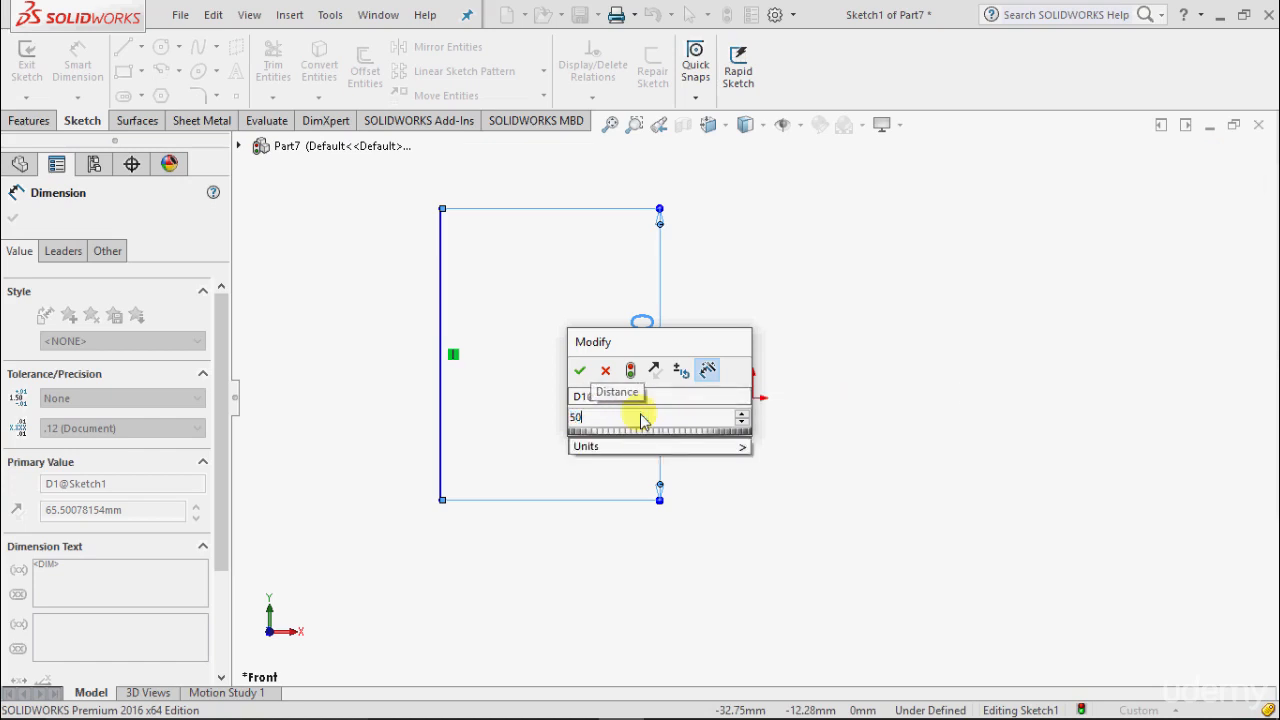
pyautogui.click(580, 370)
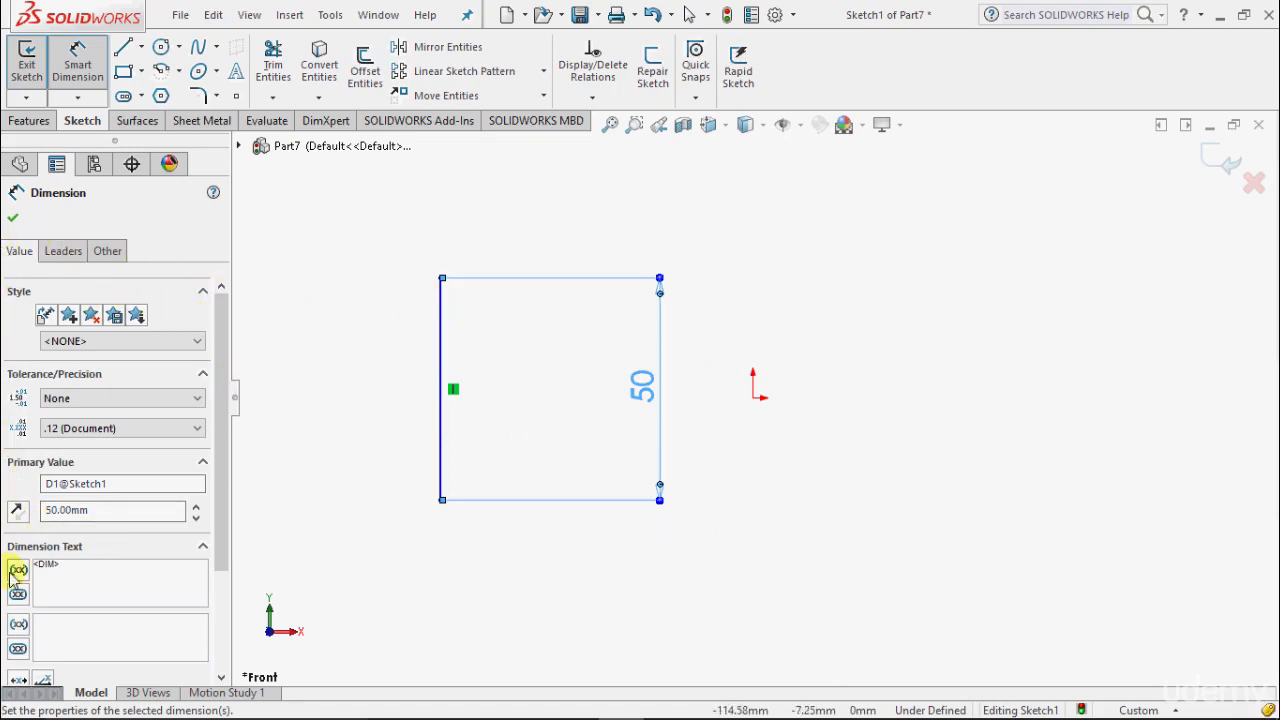
# Step: Check the arrowhead style on the Leaders tab, keep it unchanged, and accept the dimension
pyautogui.click(66, 253)
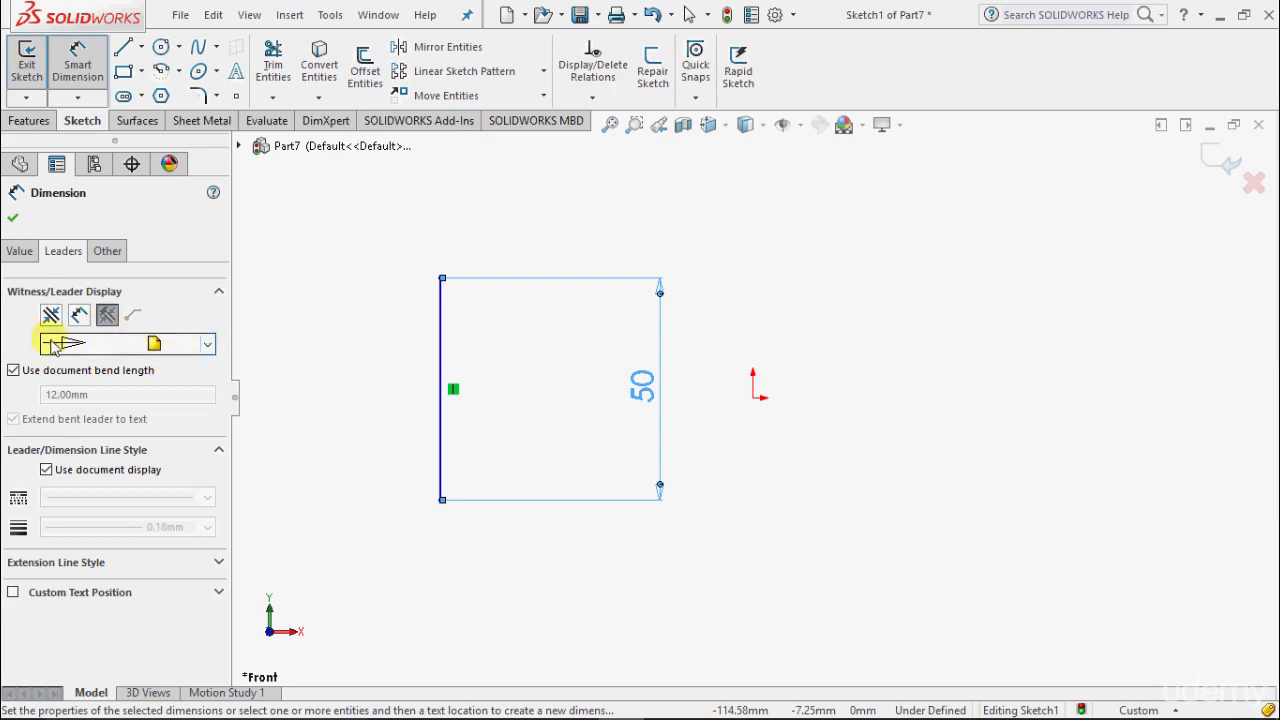
pyautogui.click(208, 344)
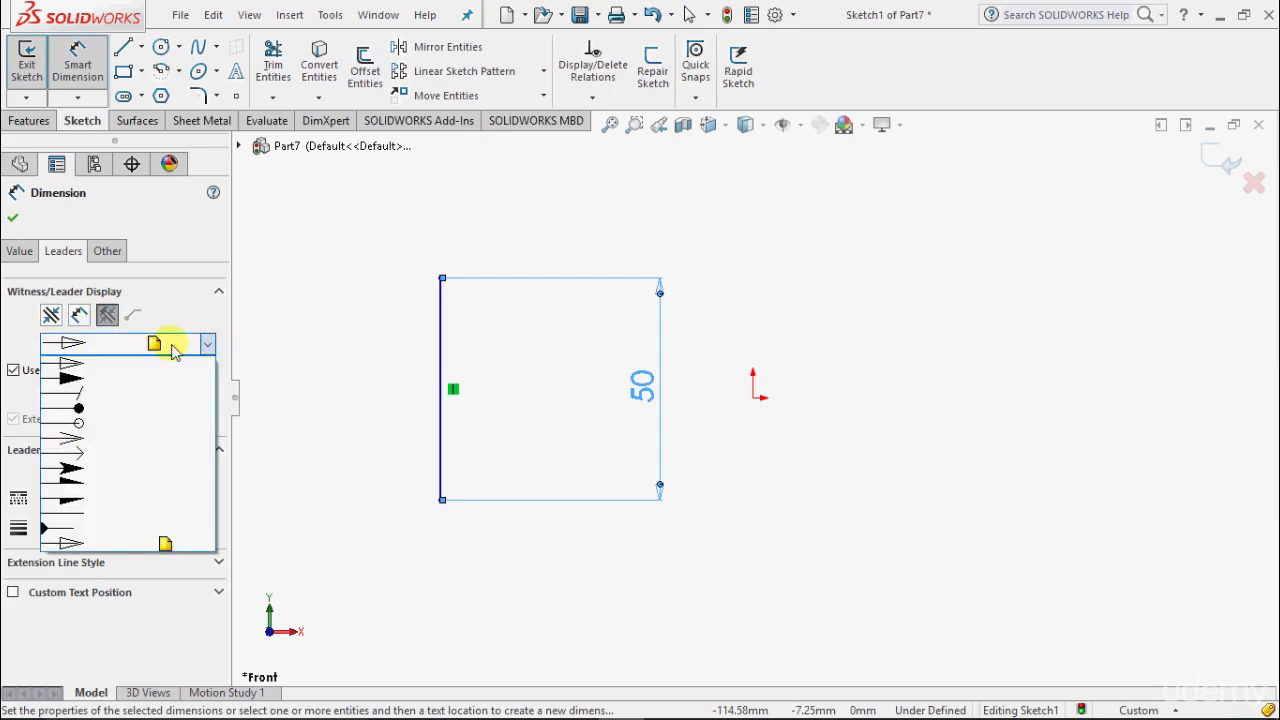
pyautogui.click(358, 505)
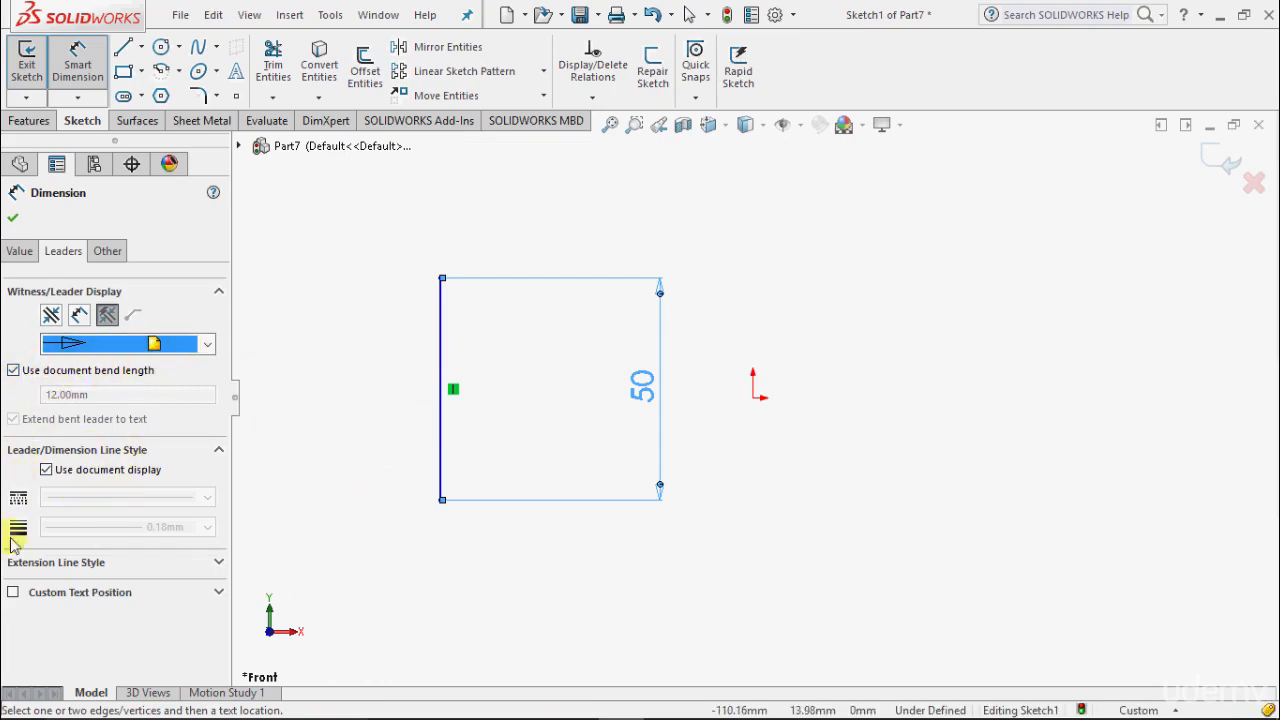
pyautogui.click(12, 218)
pyautogui.scroll(2, 1183, 309)
pyautogui.scroll(-3, 1183, 309)
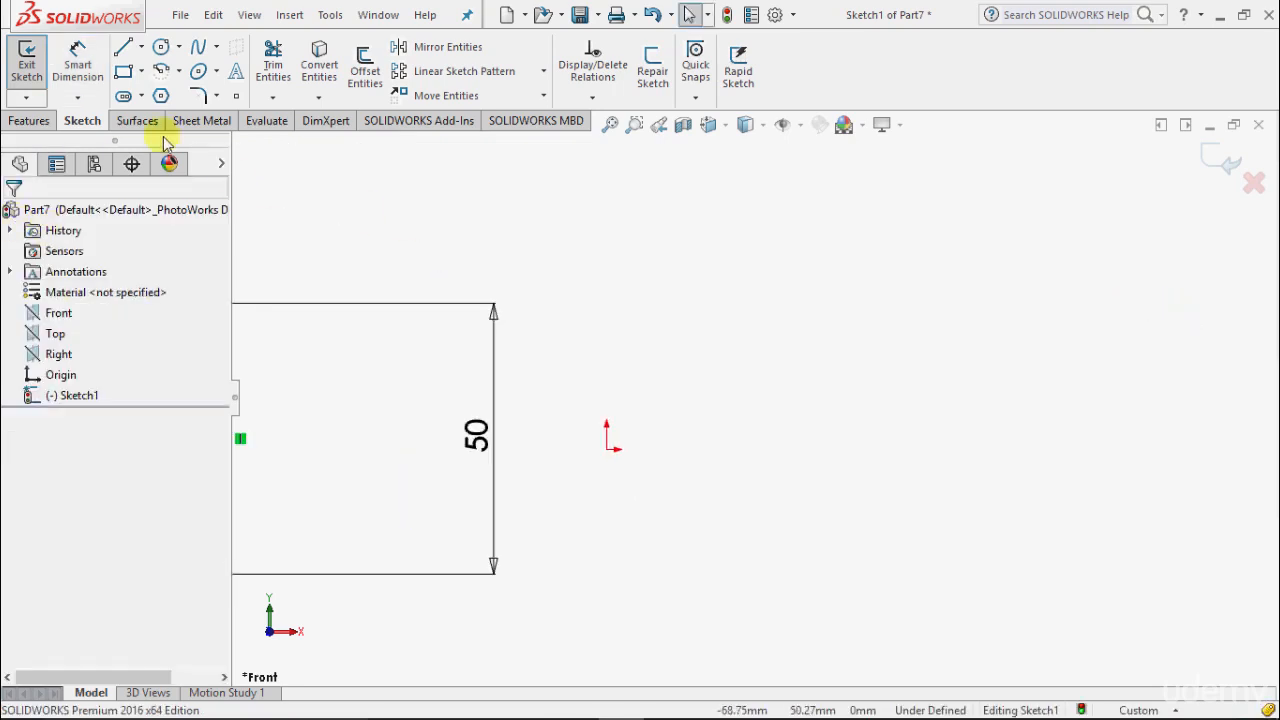
# Step: Draw a corner rectangle to the right of the origin, beside the 50 mm line
pyautogui.click(141, 71)
pyautogui.click(168, 96)
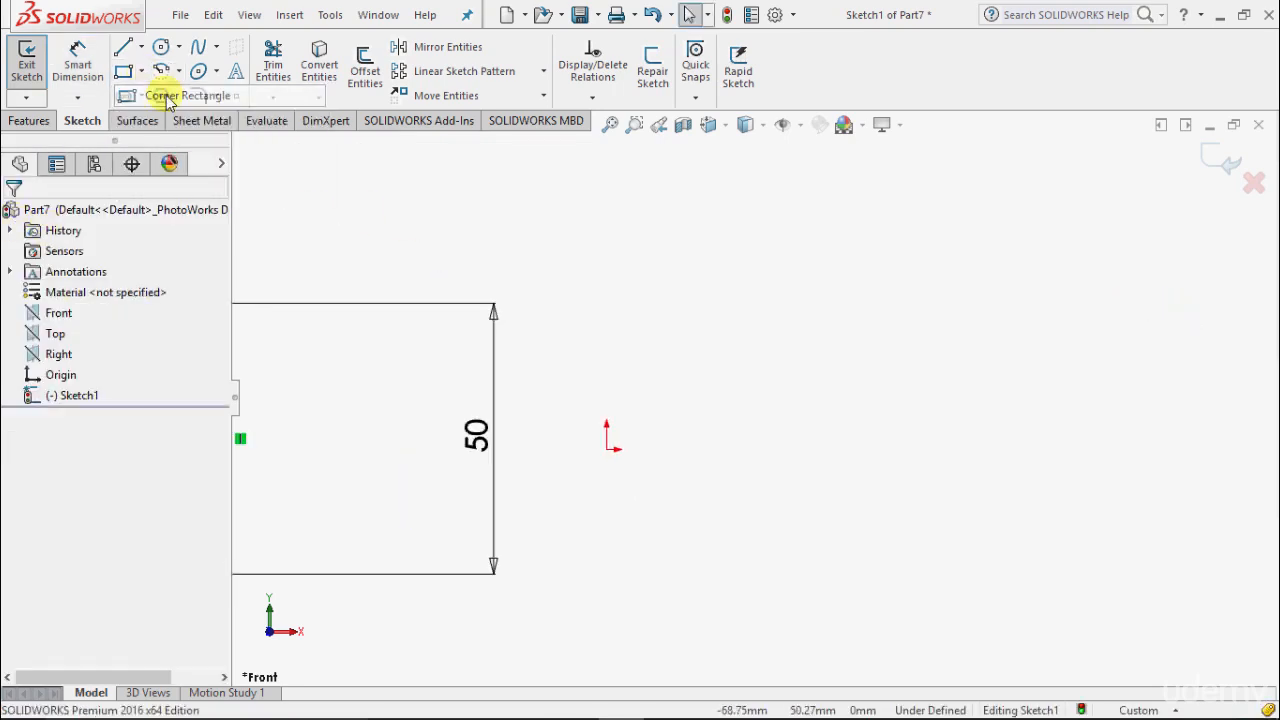
pyautogui.click(663, 311)
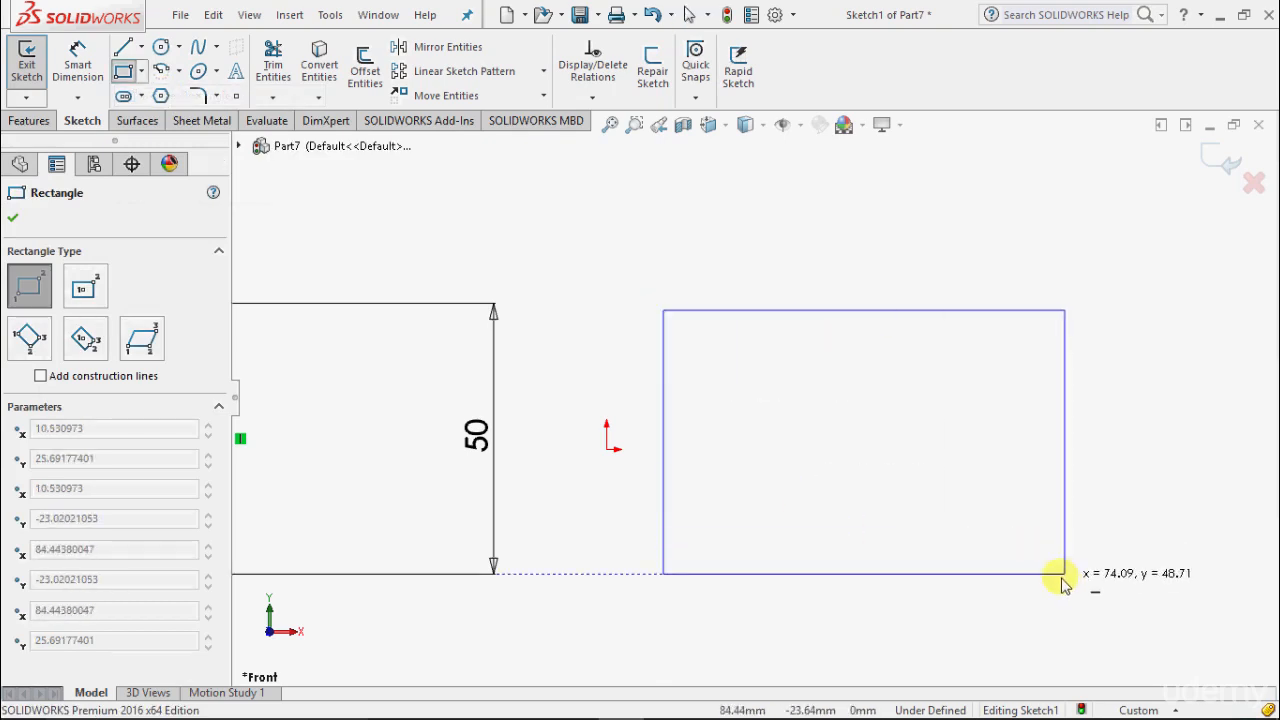
pyautogui.click(1082, 546)
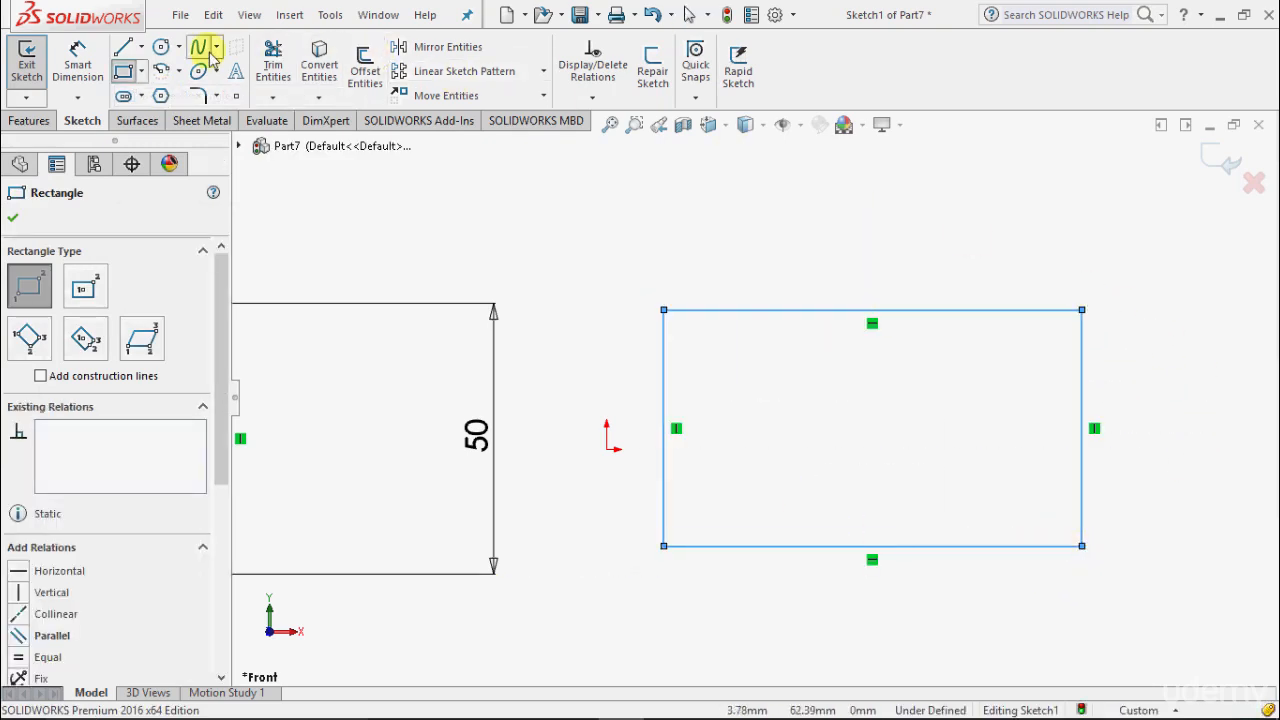
pyautogui.click(78, 97)
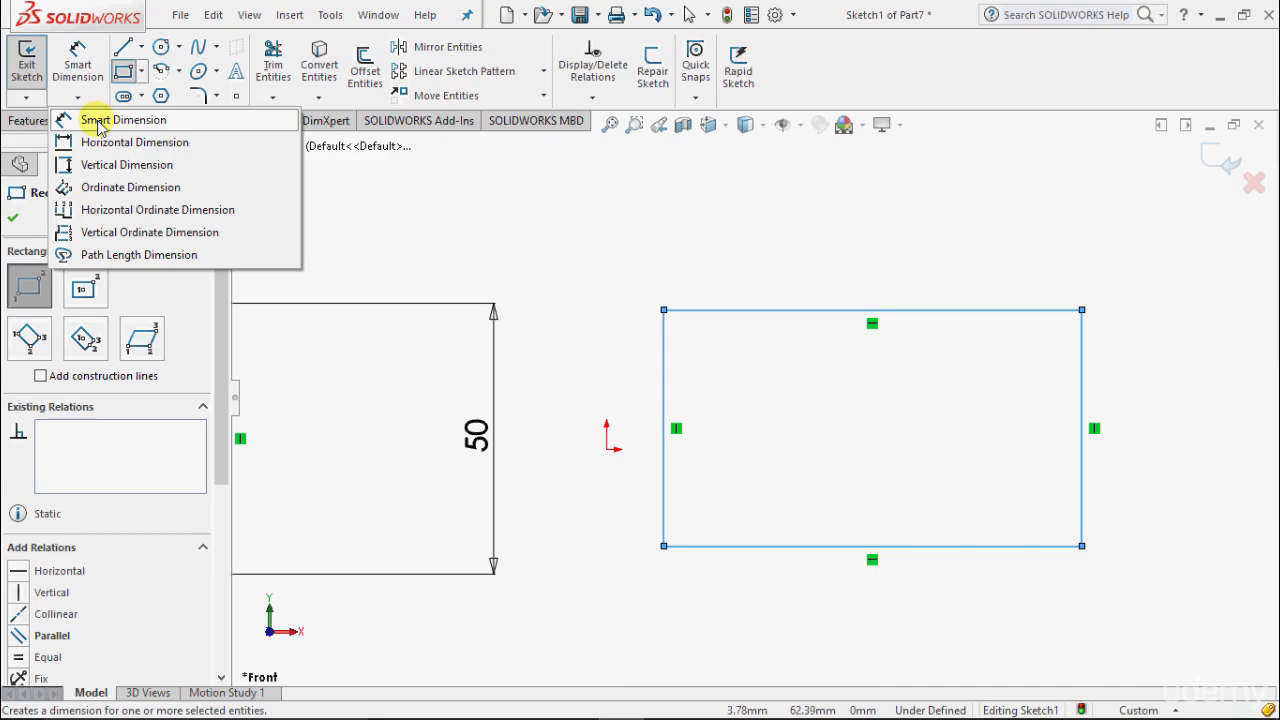
# Step: Dimension the rectangle's top edge to 75 mm and its right edge to 50 mm
pyautogui.click(110, 120)
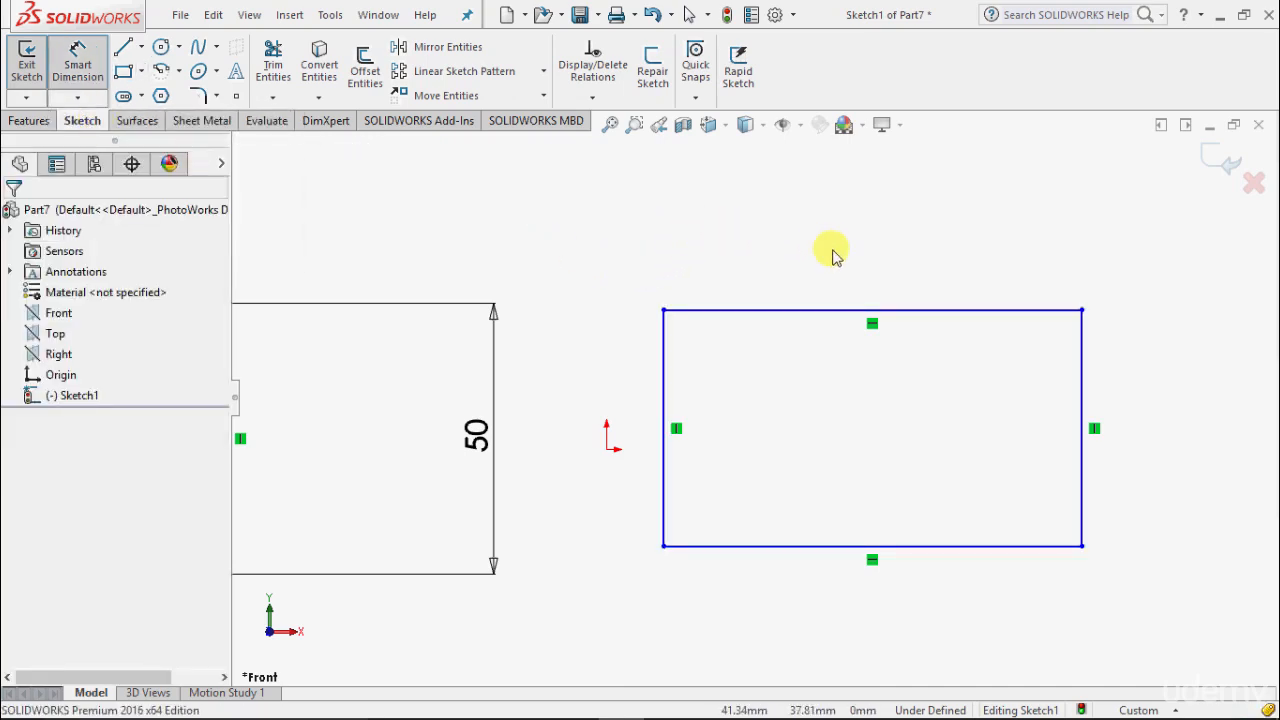
pyautogui.click(848, 312)
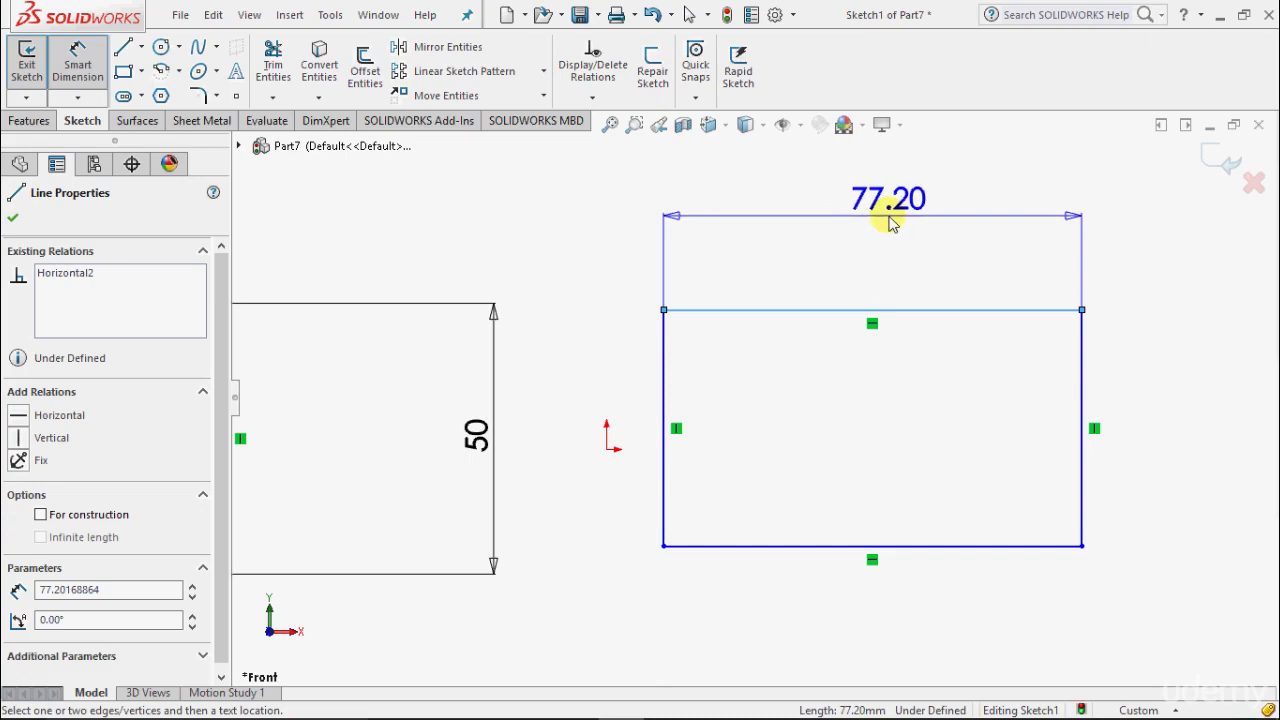
pyautogui.click(878, 220)
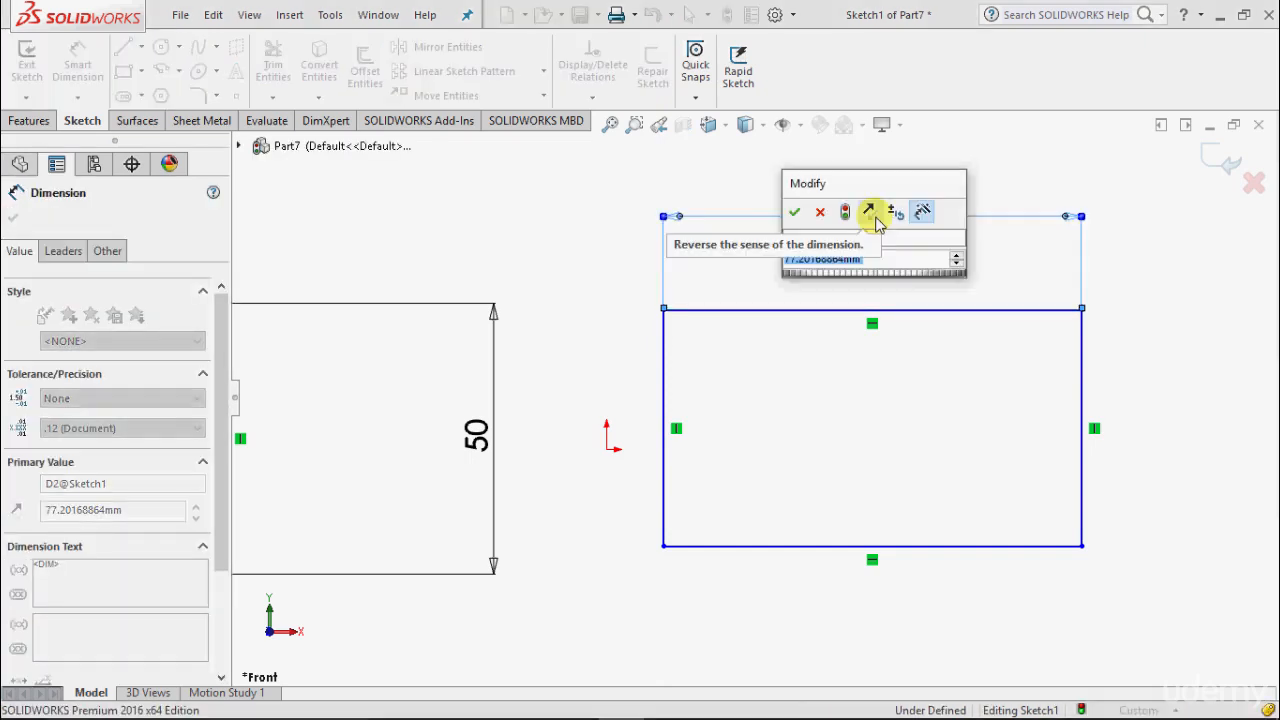
pyautogui.write('75')
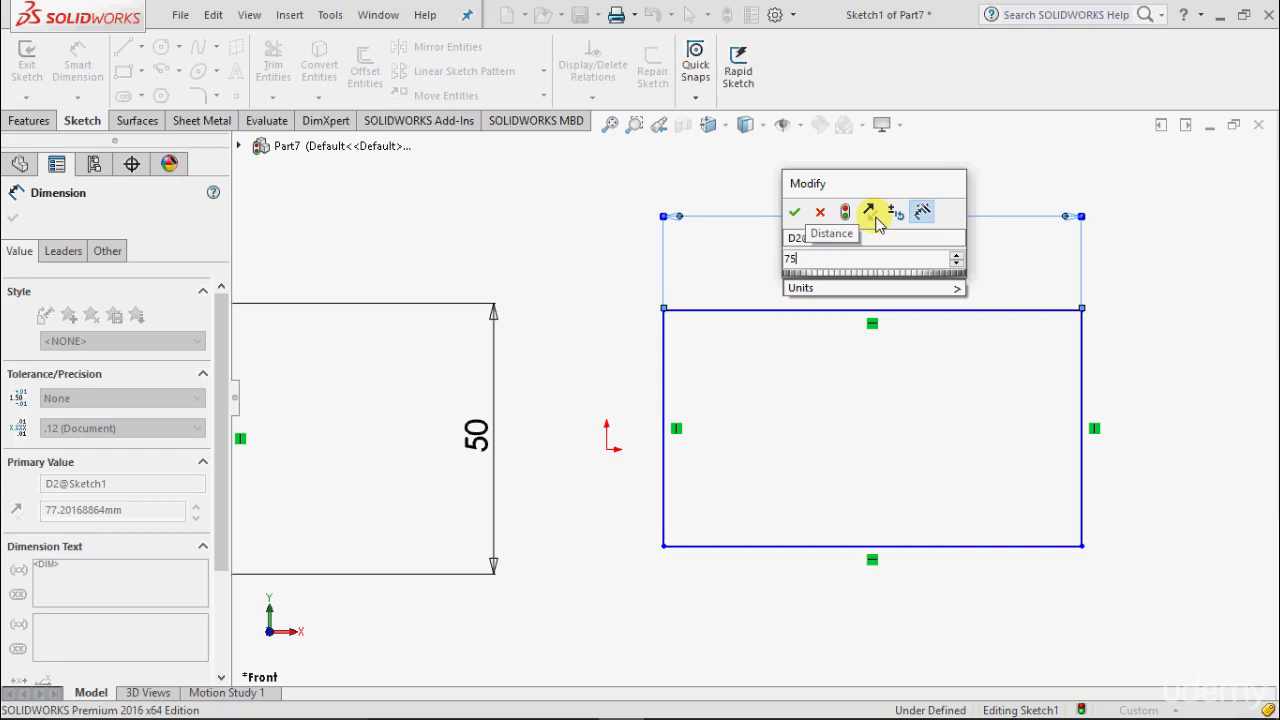
pyautogui.press('Return')
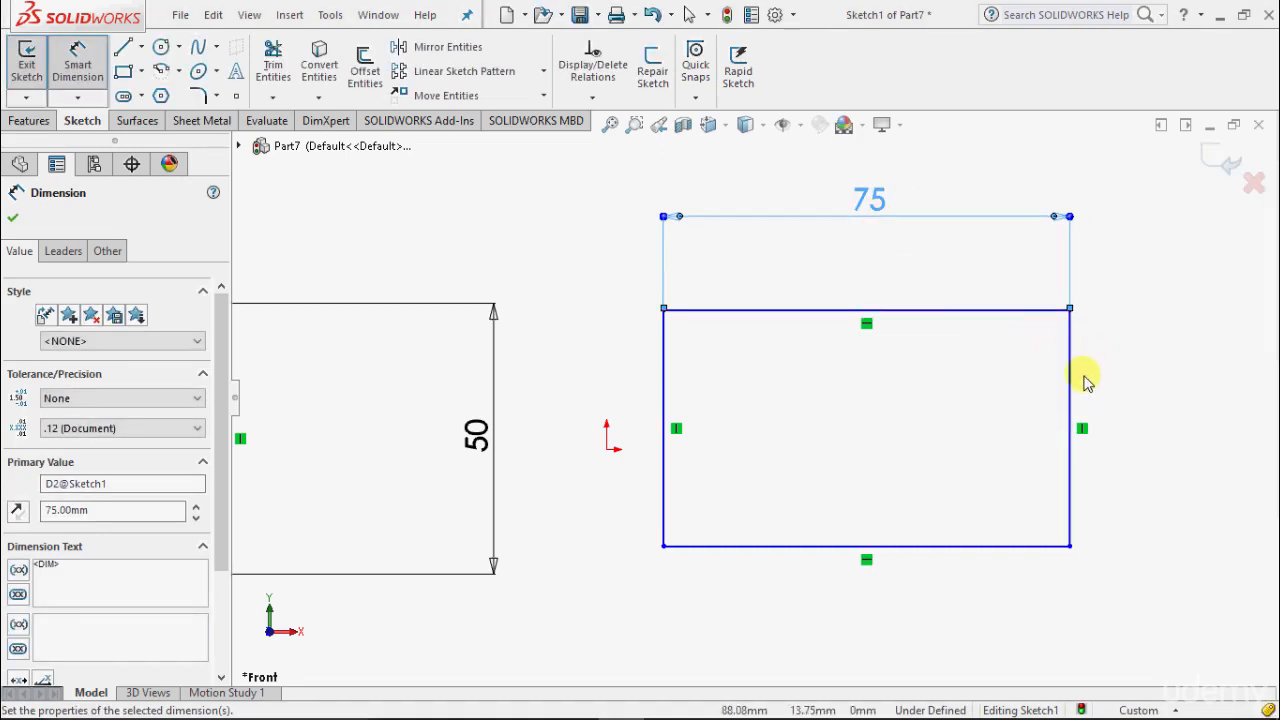
pyautogui.click(1071, 402)
pyautogui.click(1163, 425)
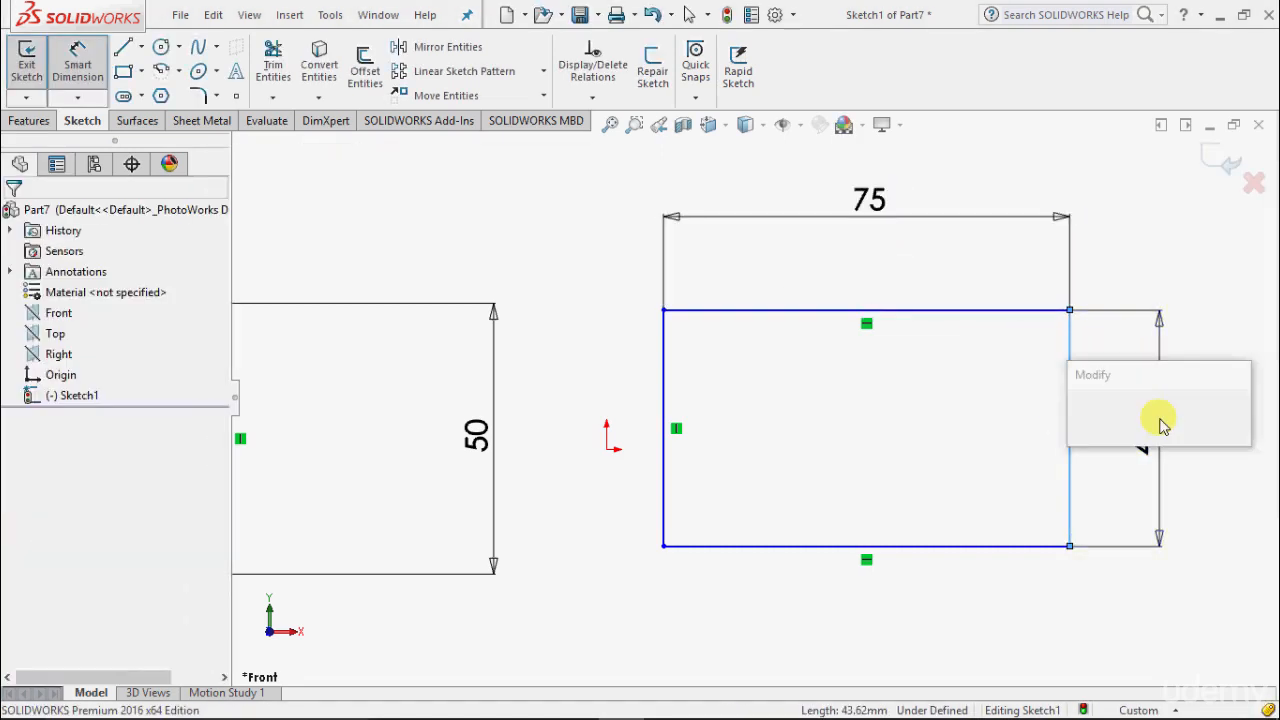
pyautogui.write('5')
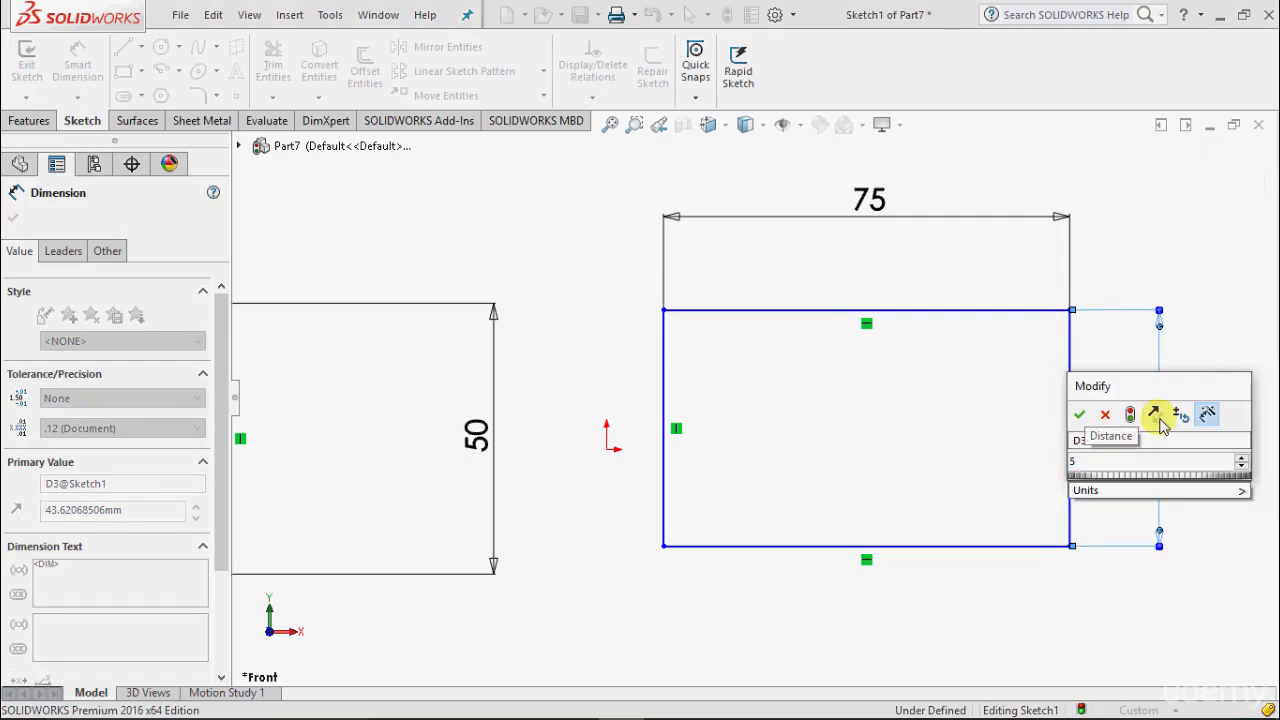
pyautogui.write('0')
pyautogui.press('Return')
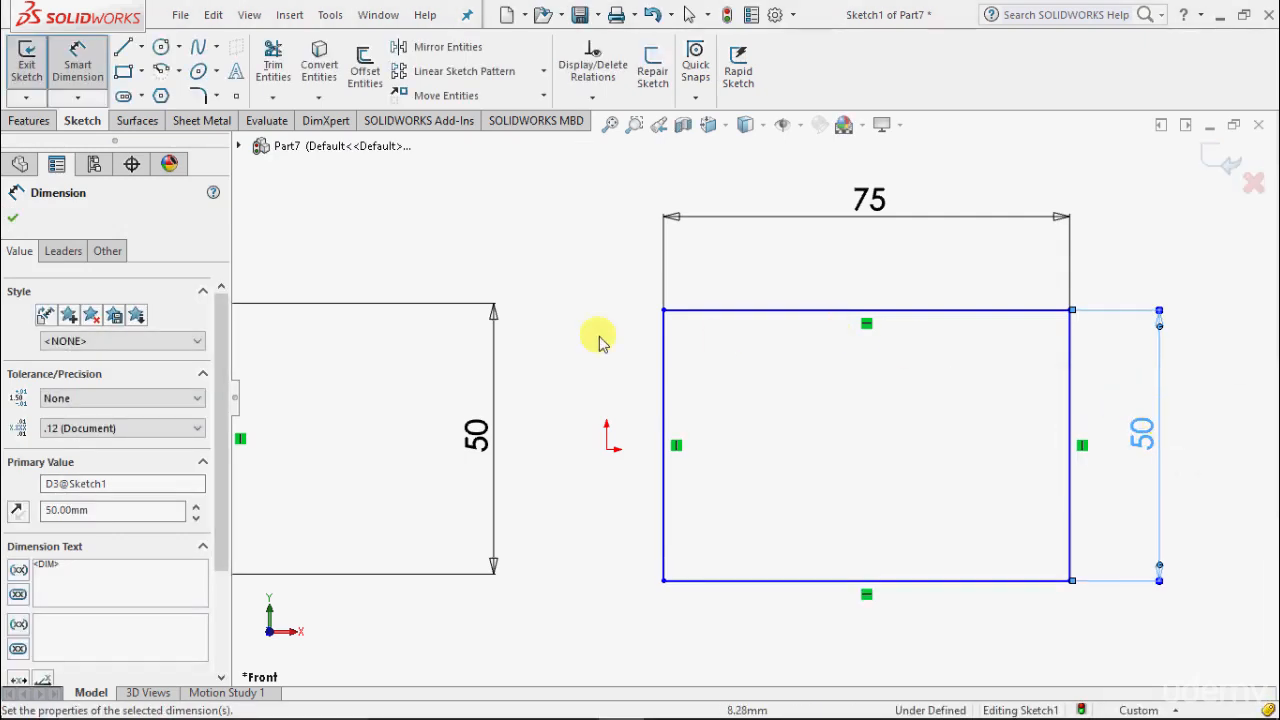
pyautogui.scroll(-3, 409, 296)
pyautogui.scroll(3, 406, 303)
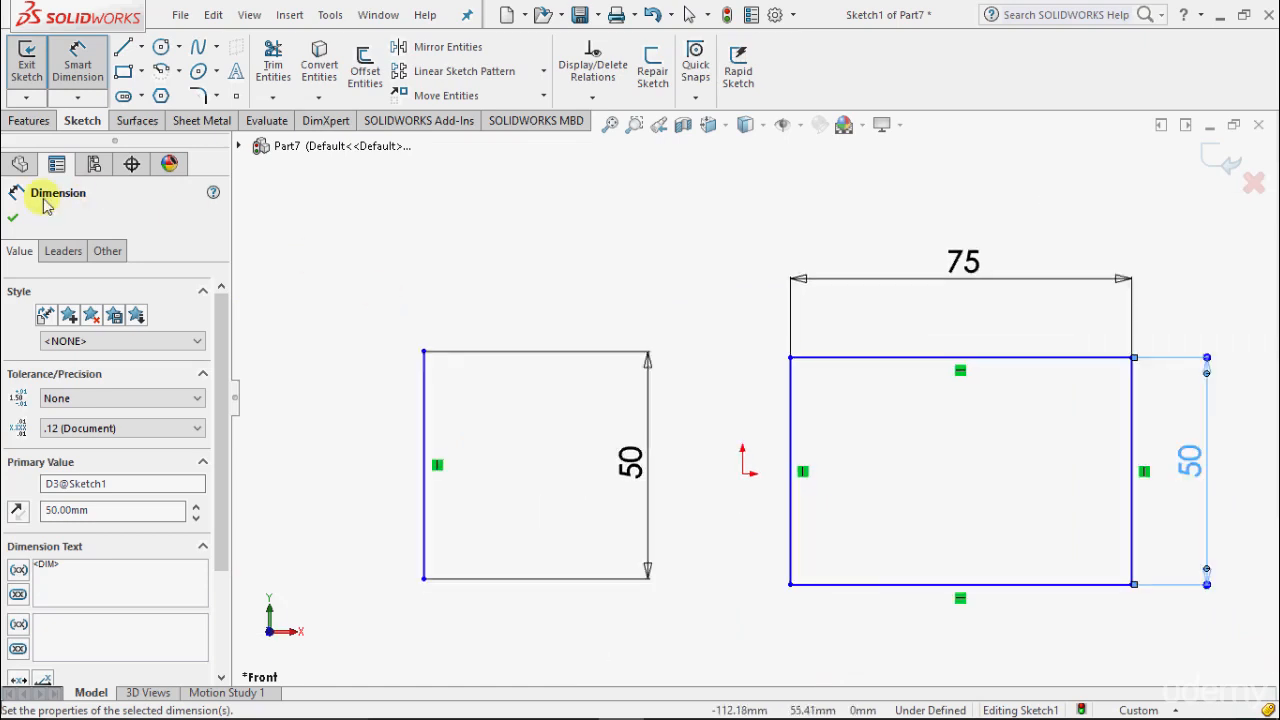
# Step: Draw a single slanted line rising to the upper right beside the rectangle
pyautogui.click(13, 217)
pyautogui.scroll(3, 570, 283)
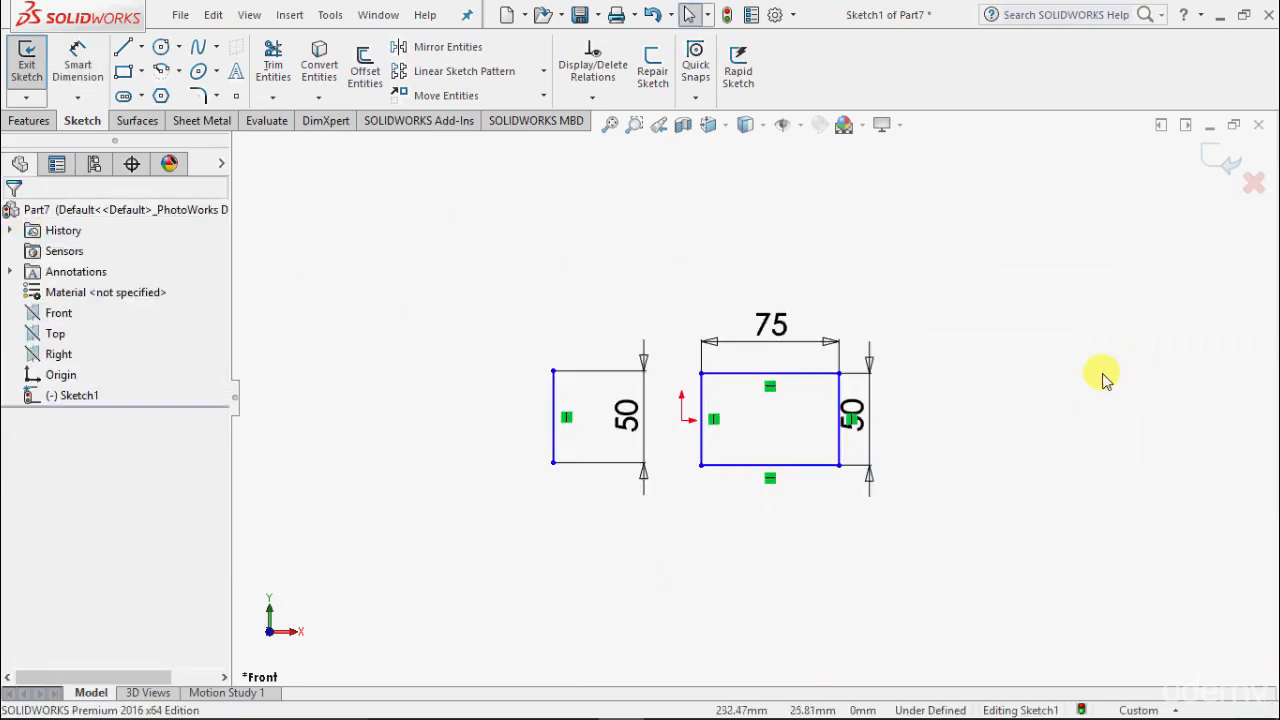
pyautogui.scroll(-1, 1145, 446)
pyautogui.scroll(-4, 1120, 430)
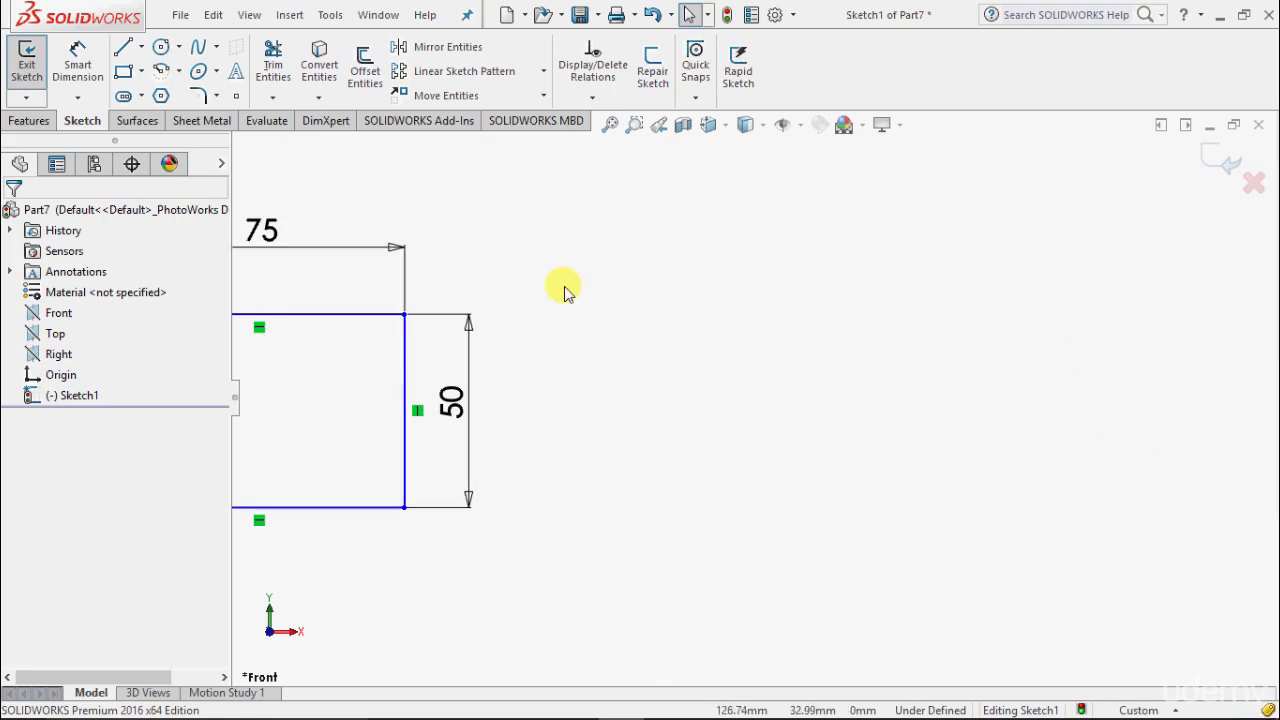
pyautogui.click(121, 47)
pyautogui.click(721, 471)
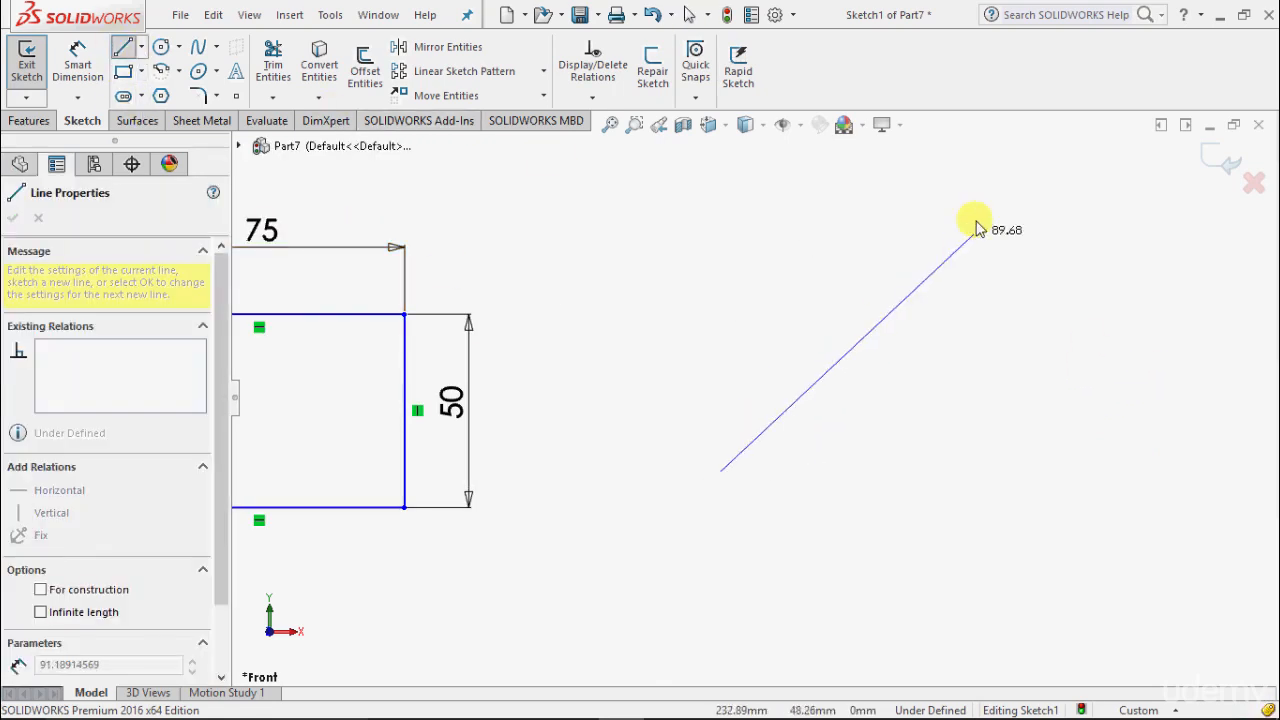
pyautogui.click(997, 255)
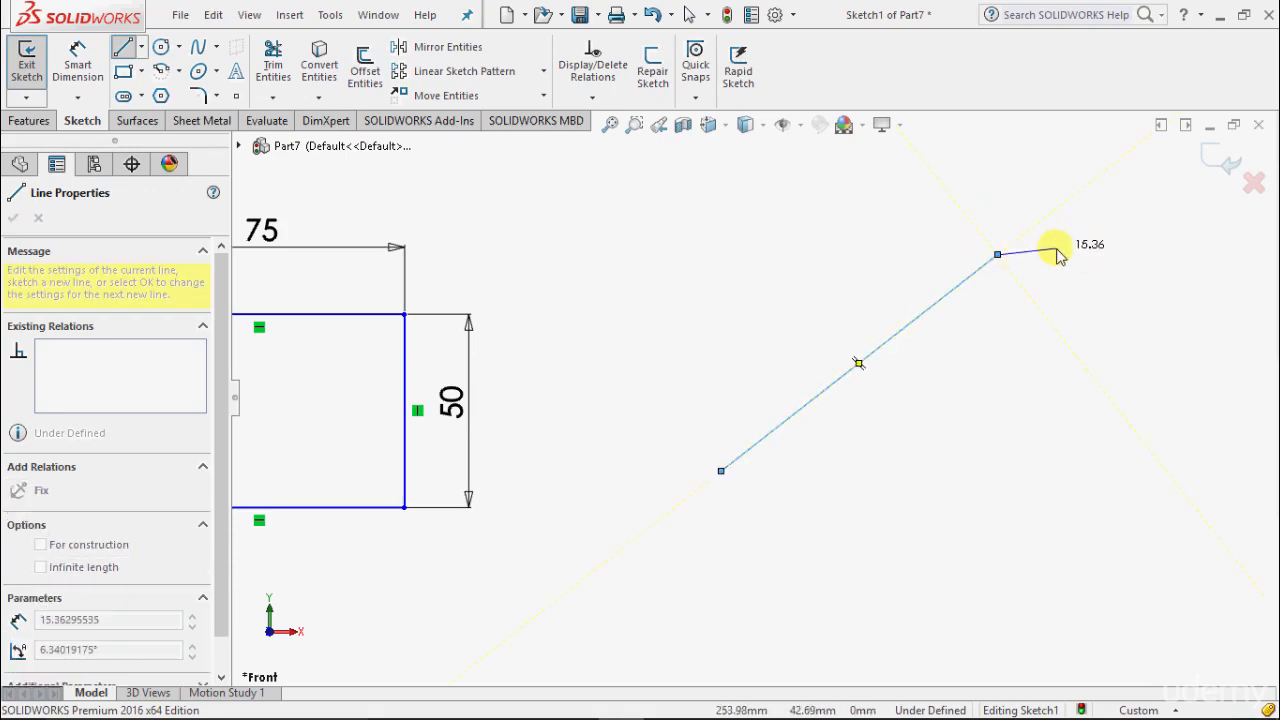
pyautogui.press('Escape')
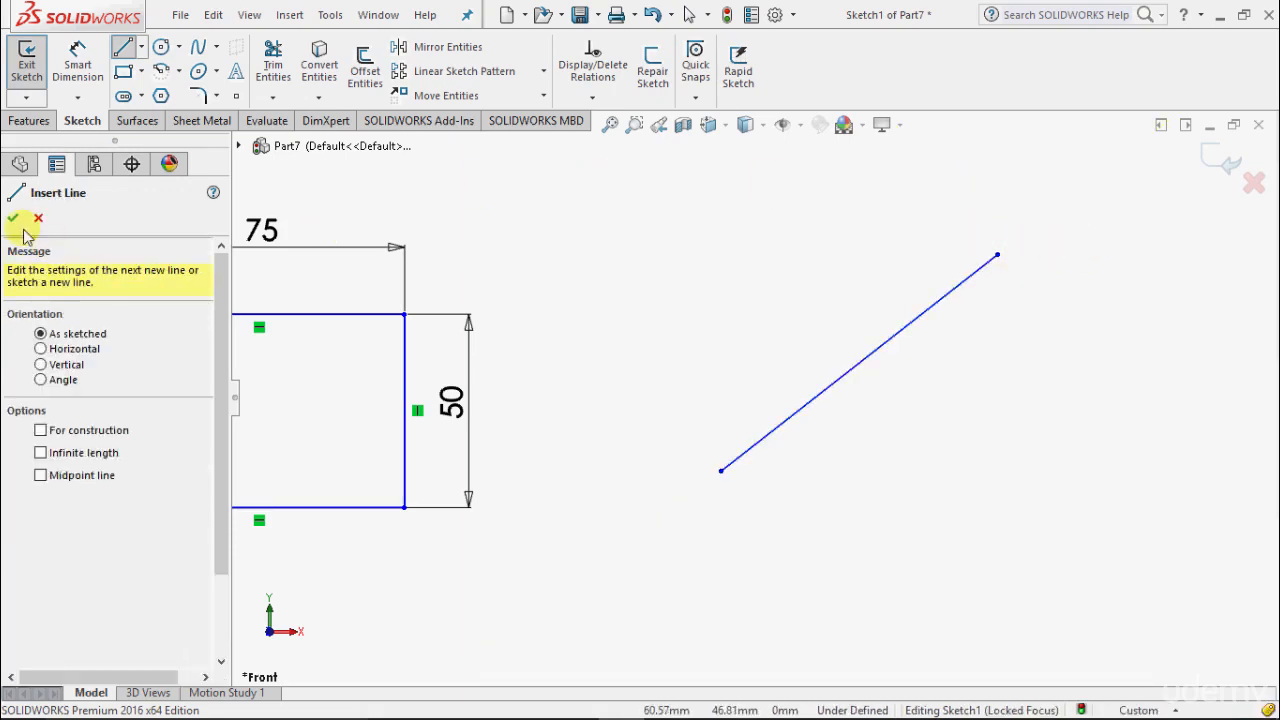
pyautogui.click(13, 218)
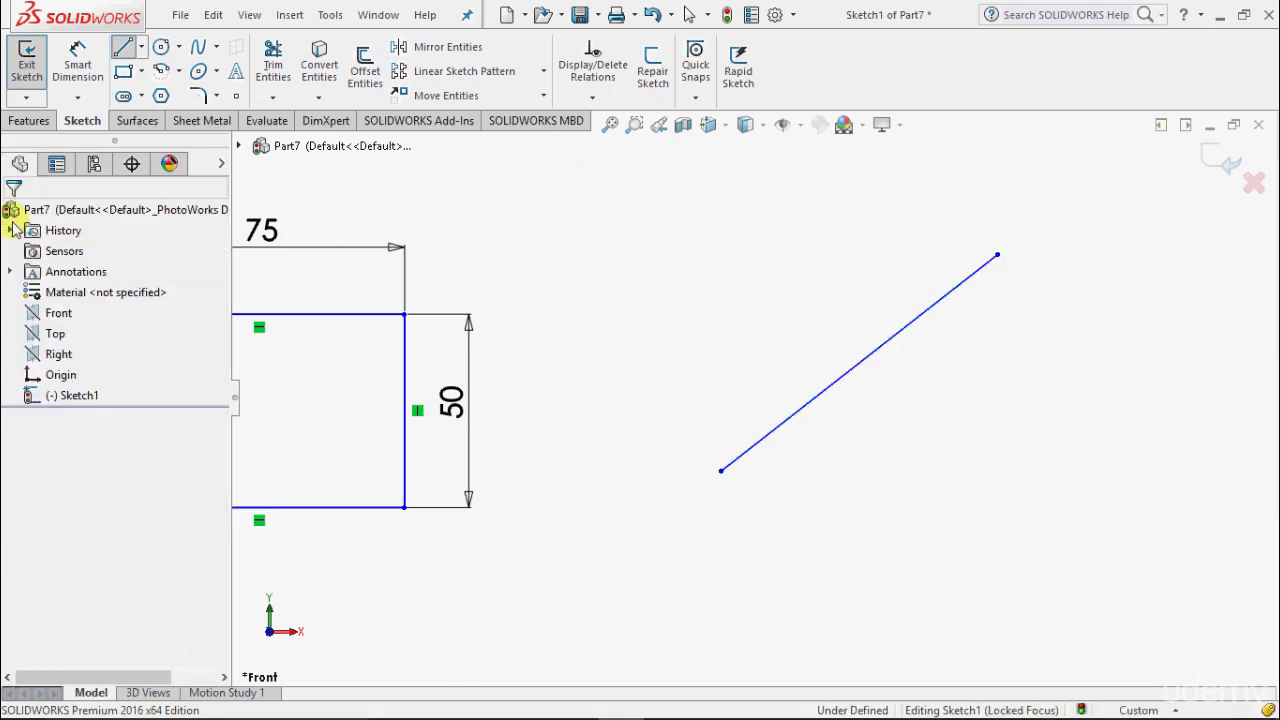
# Step: Give the slanted line an aligned length dimension of 100 mm, up from 90.81 mm
pyautogui.click(74, 66)
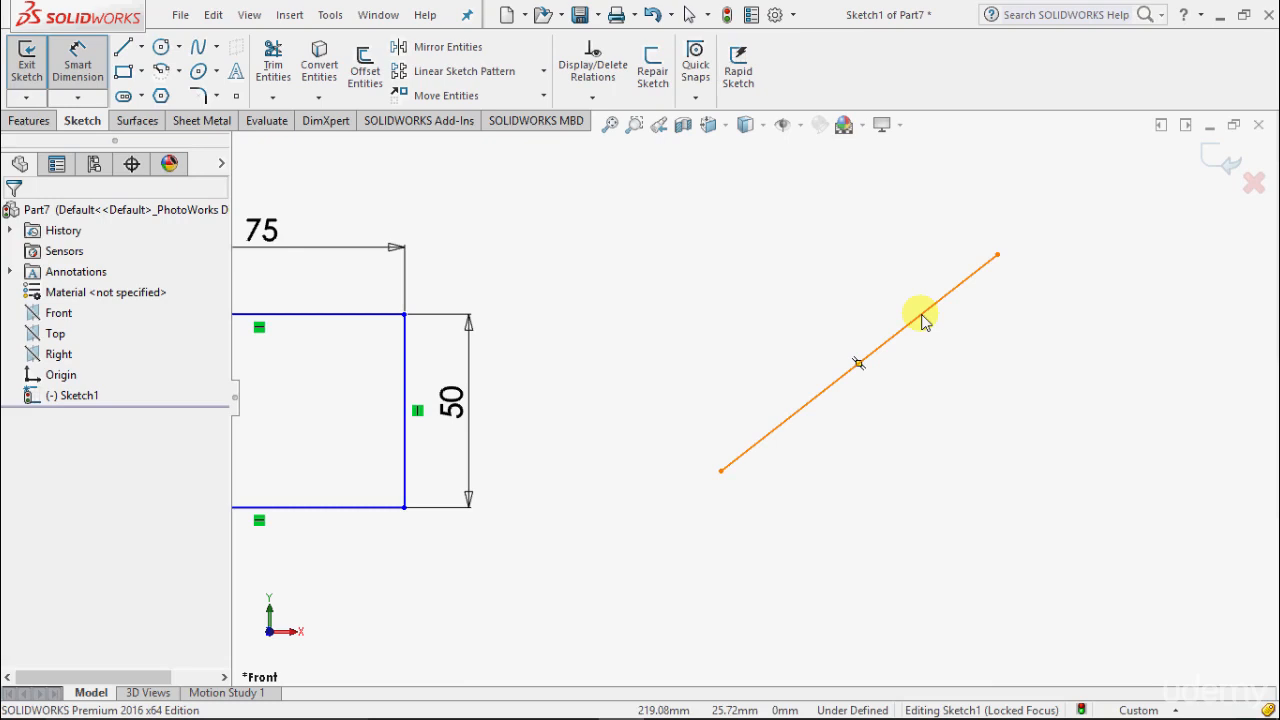
pyautogui.click(922, 320)
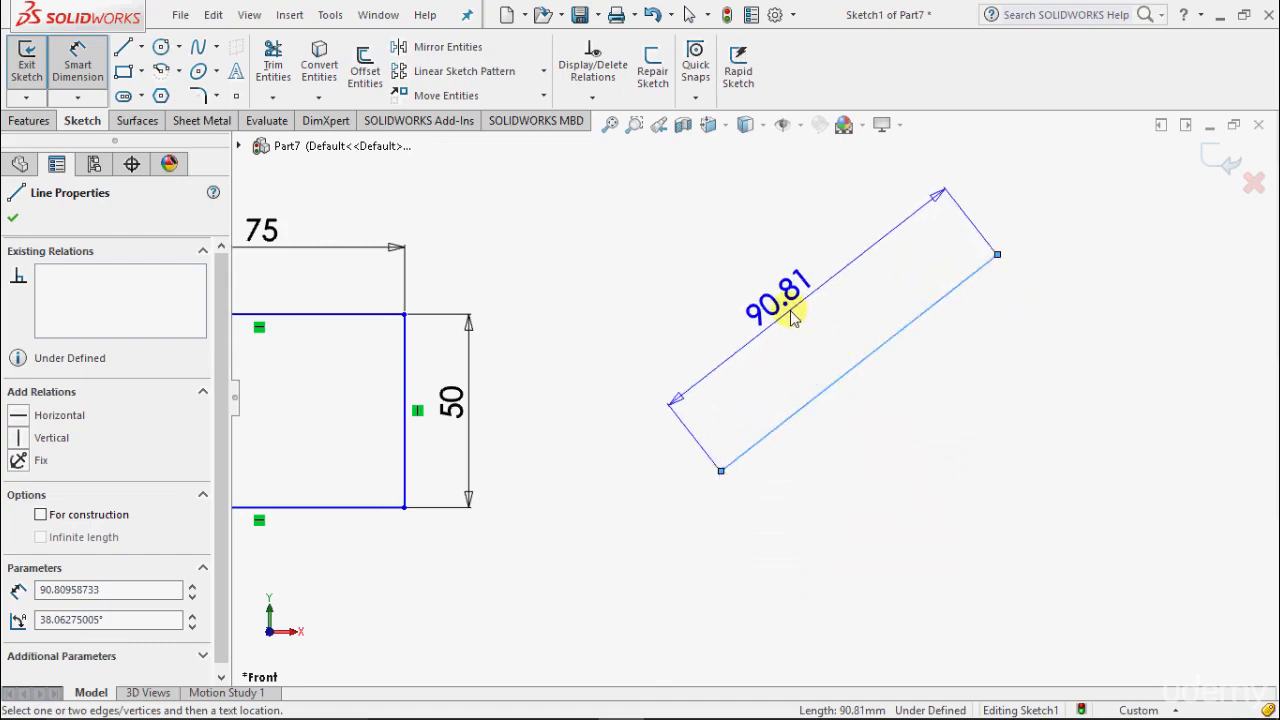
pyautogui.click(800, 303)
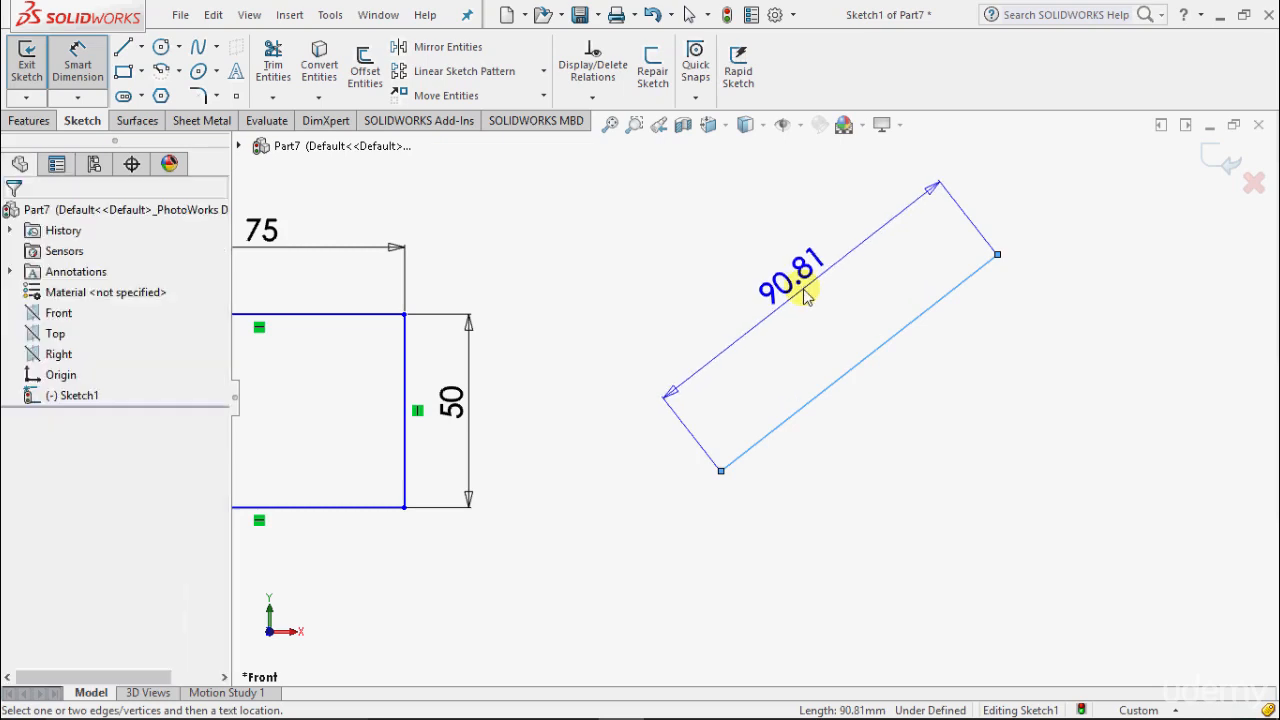
pyautogui.write('1')
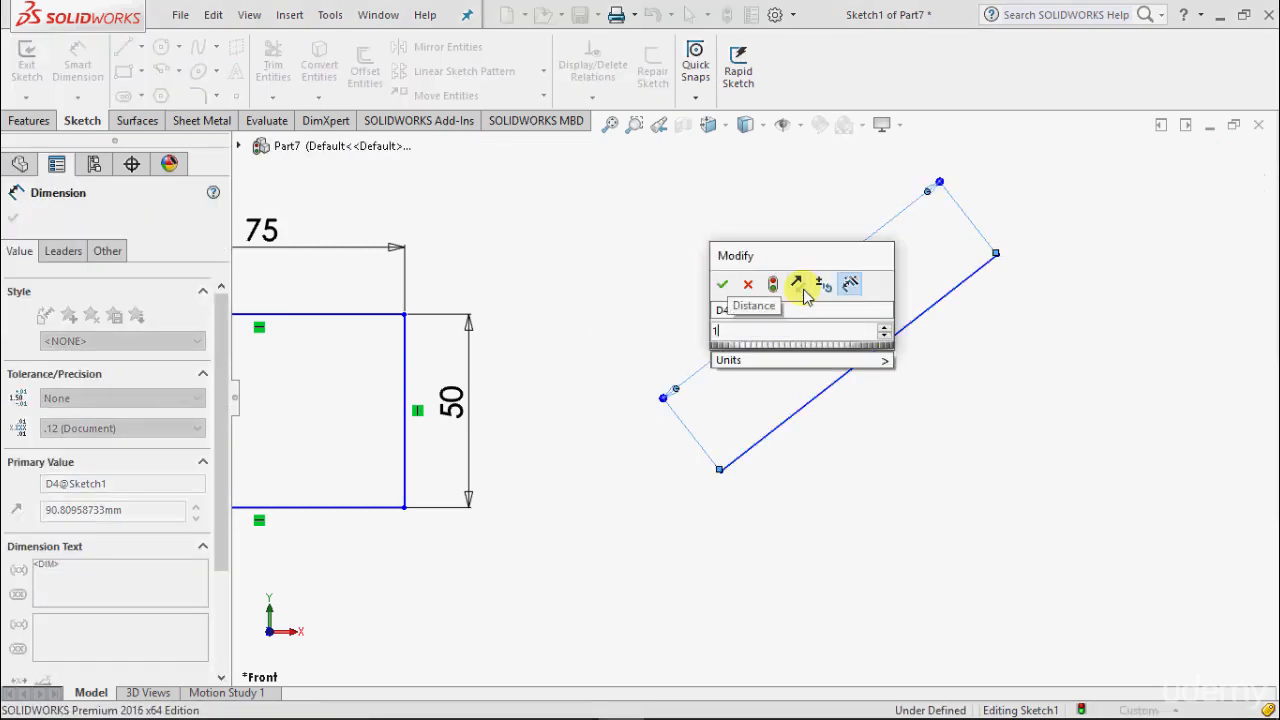
pyautogui.write('00')
pyautogui.press('Return')
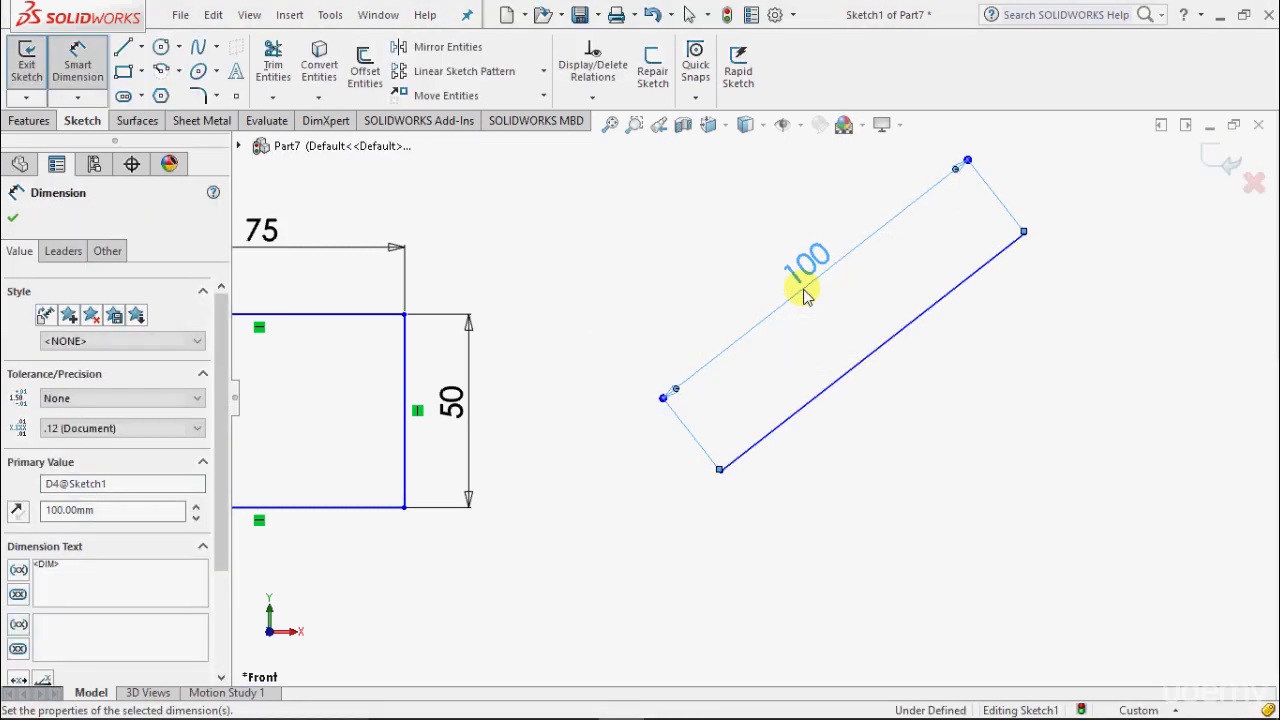
# Step: Draw a centre-point circle to the right of the slanted line
pyautogui.press('f')
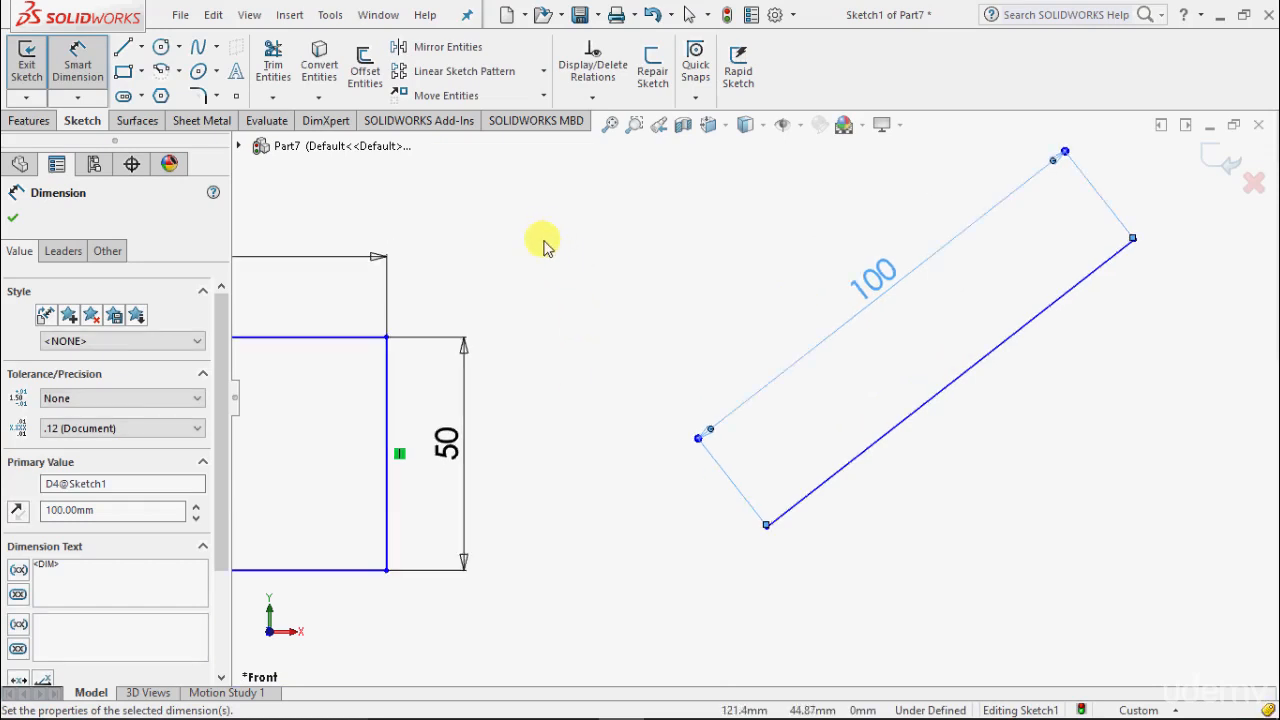
pyautogui.scroll(2, 710, 386)
pyautogui.scroll(-5, 1000, 390)
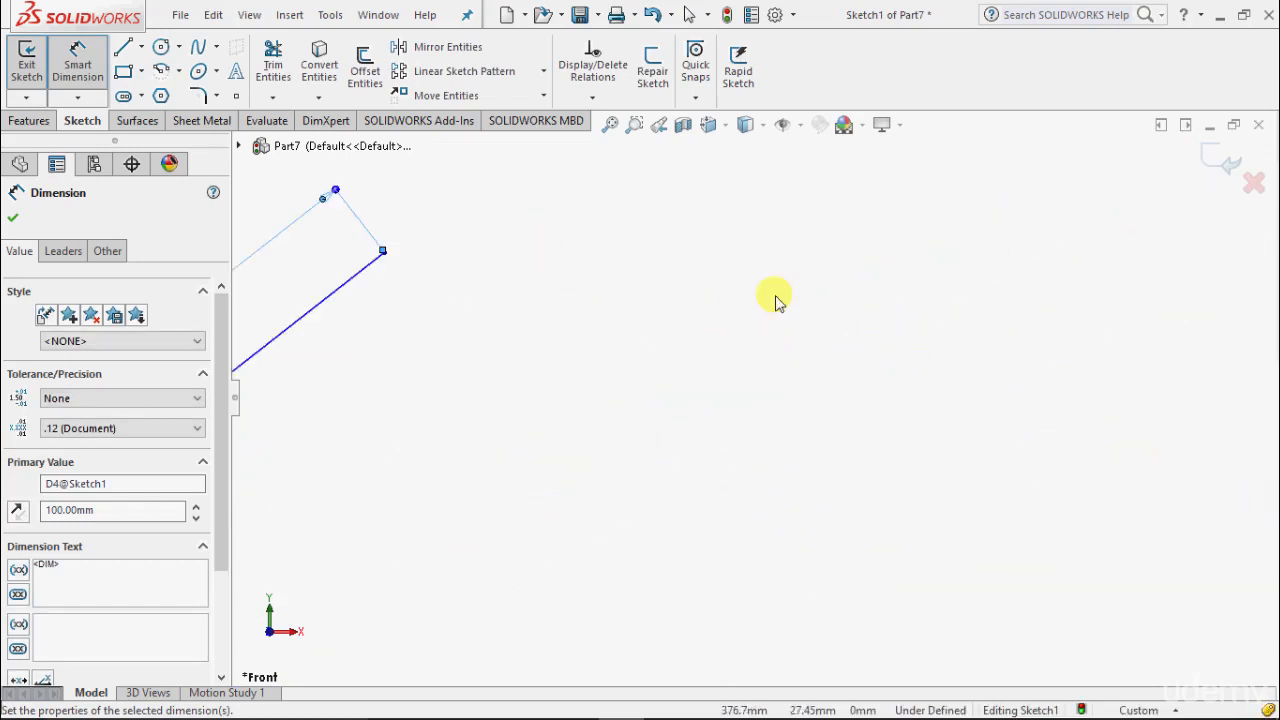
pyautogui.click(178, 48)
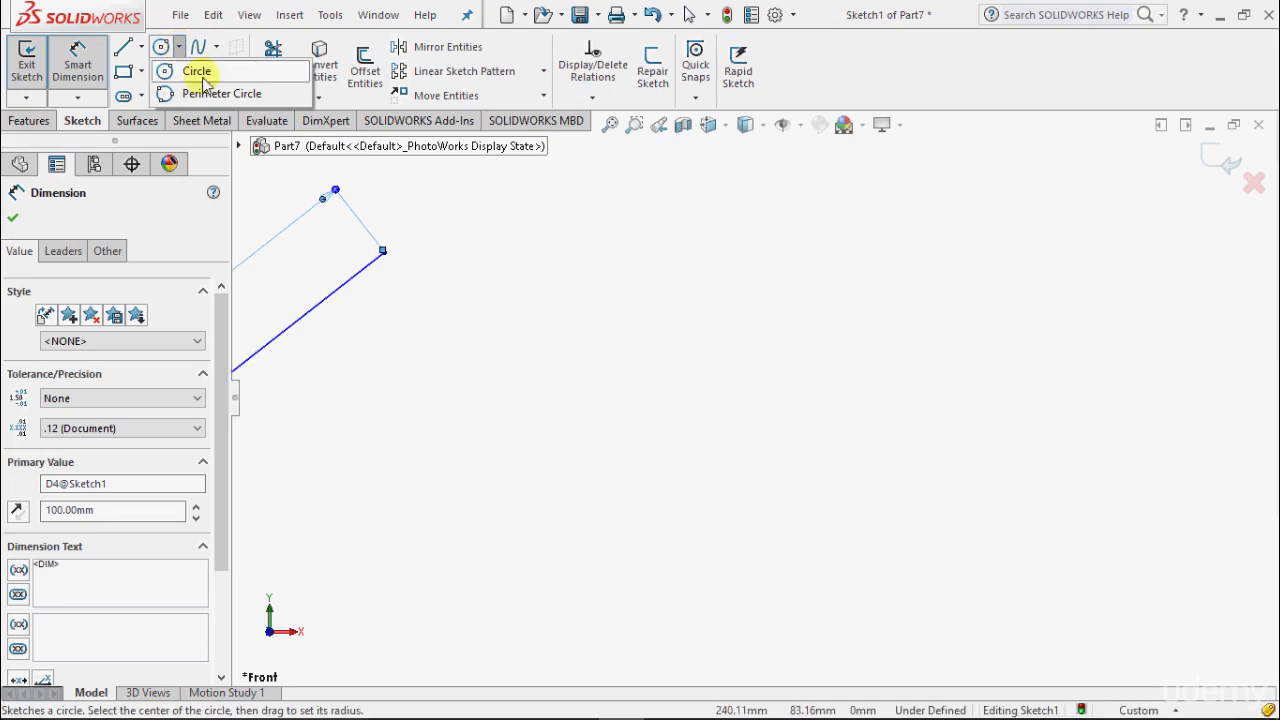
pyautogui.click(192, 69)
pyautogui.moveTo(710, 407); pyautogui.dragTo(611, 352)
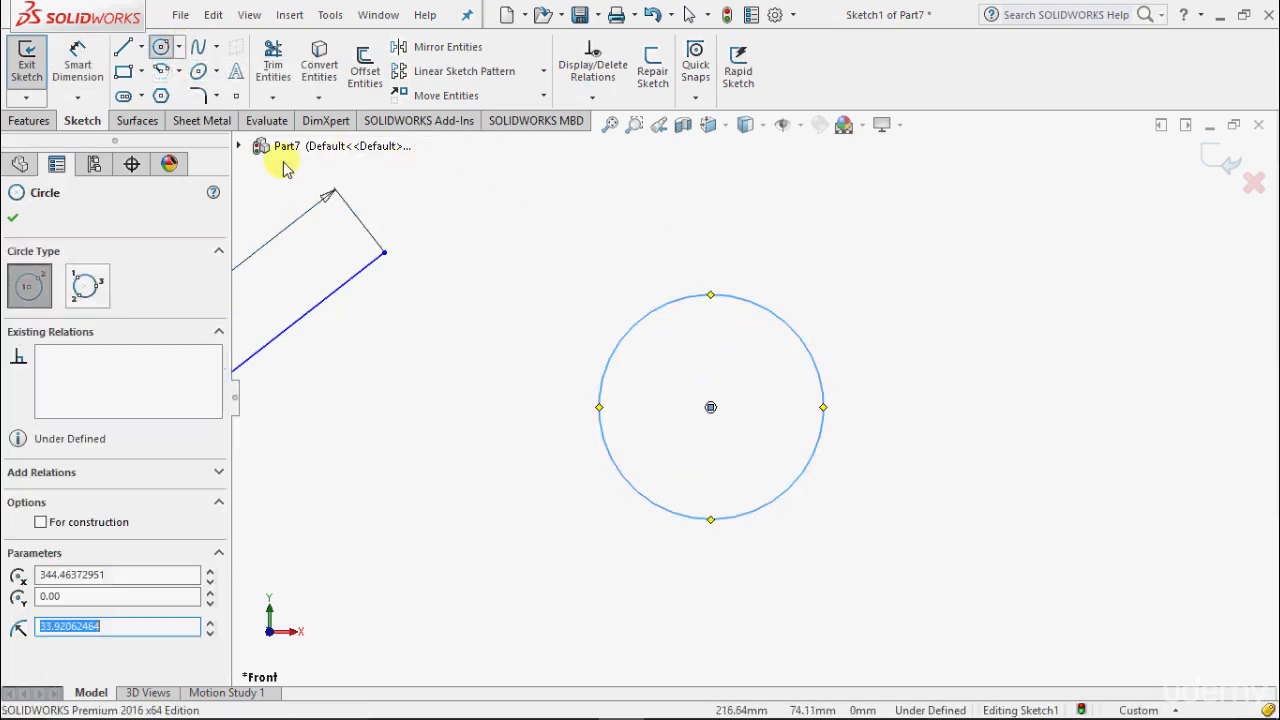
# Step: Give the circle a 50 mm diameter dimension placed outside it
pyautogui.click(79, 64)
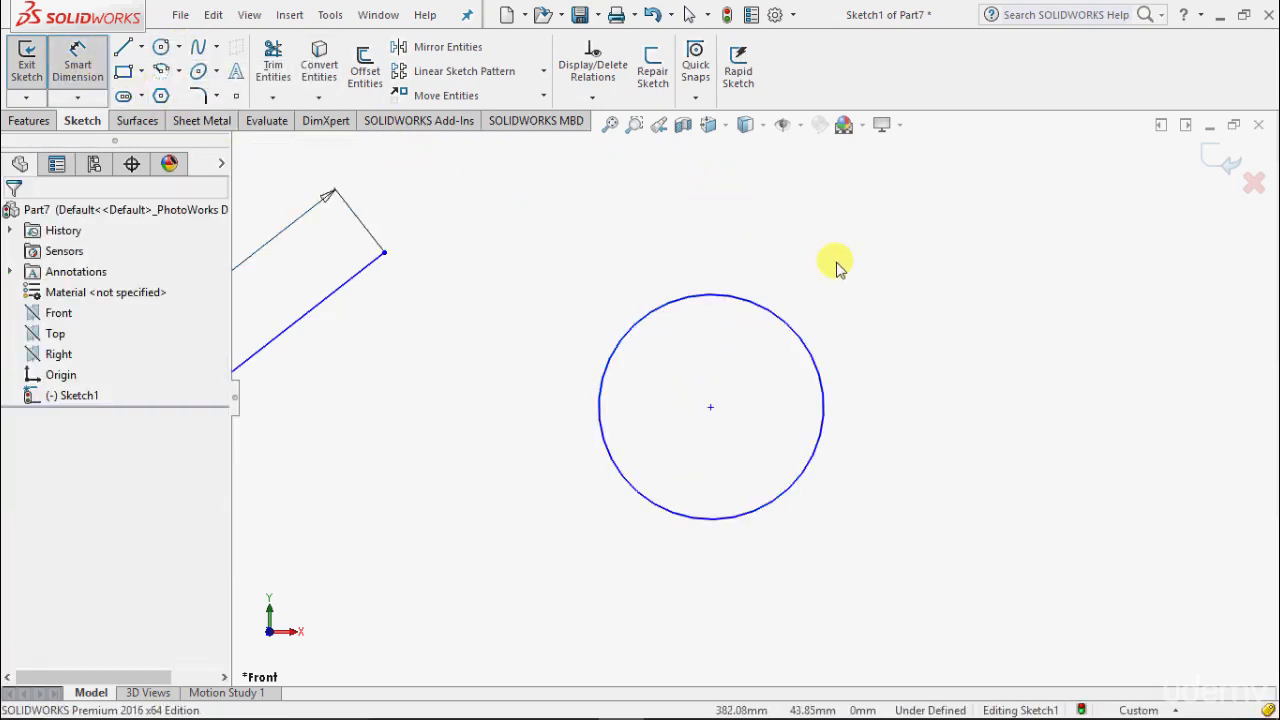
pyautogui.click(807, 350)
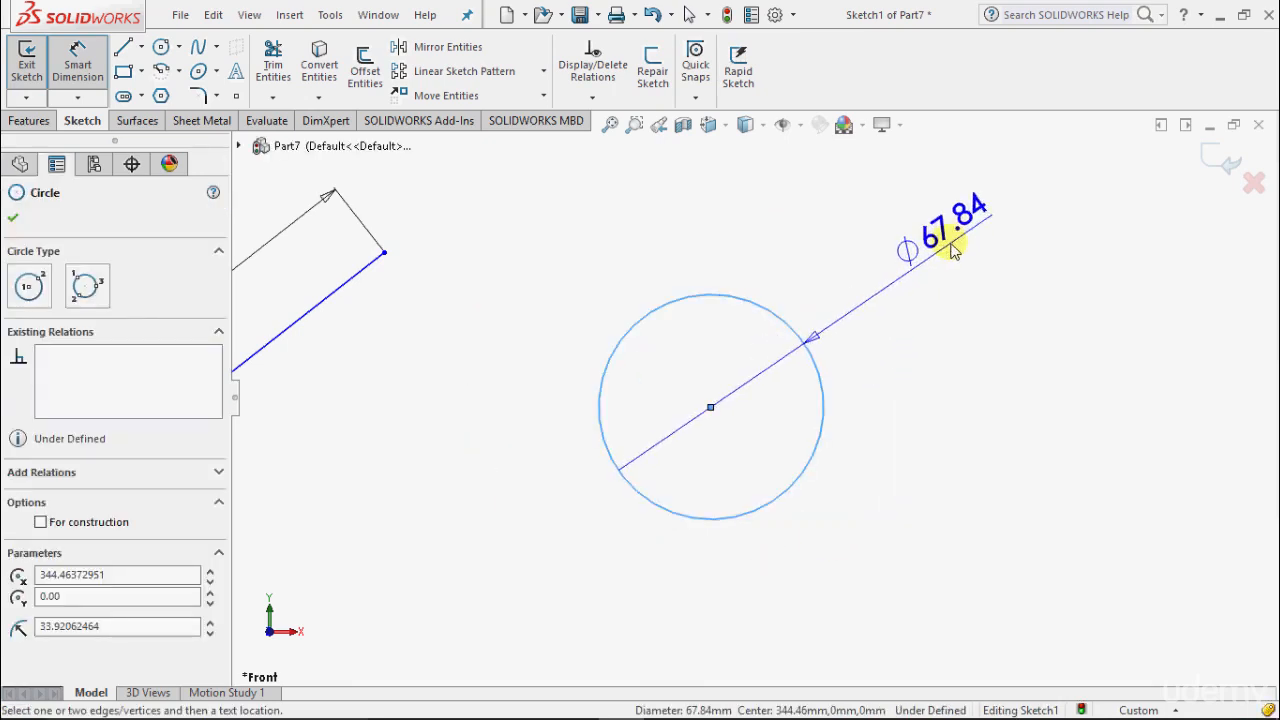
pyautogui.click(950, 284)
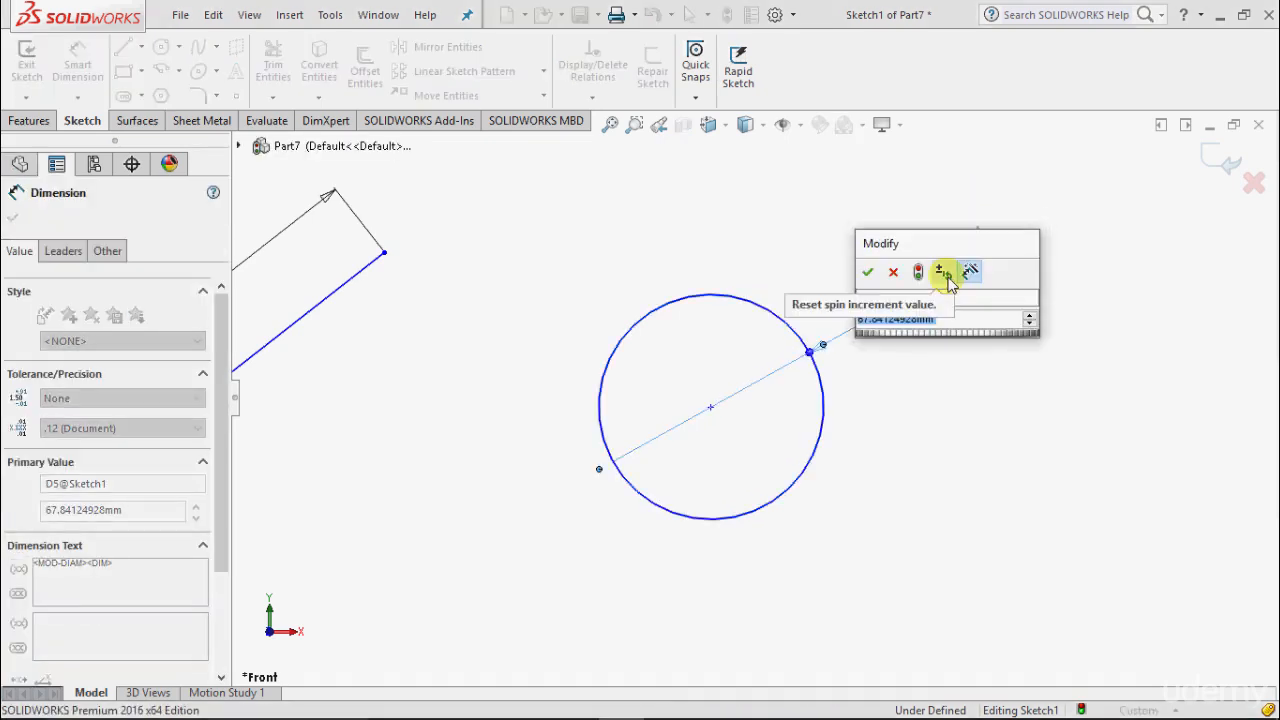
pyautogui.write('50')
pyautogui.press('Return')
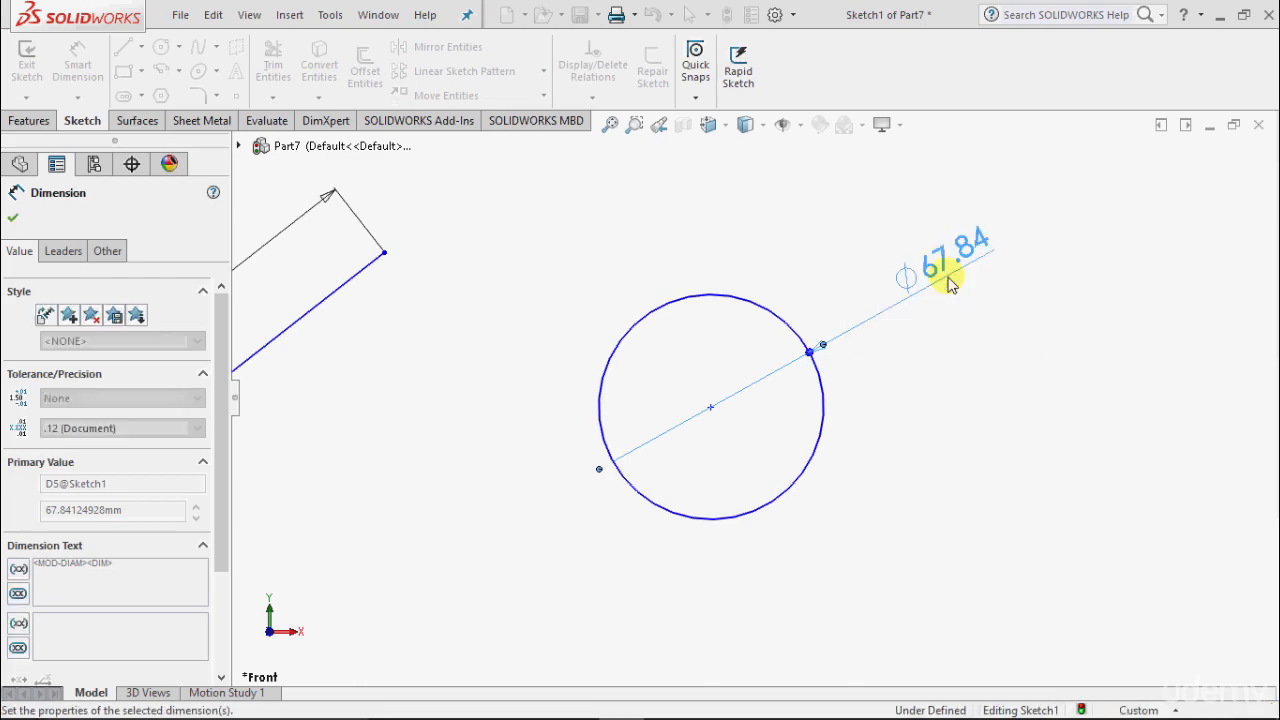